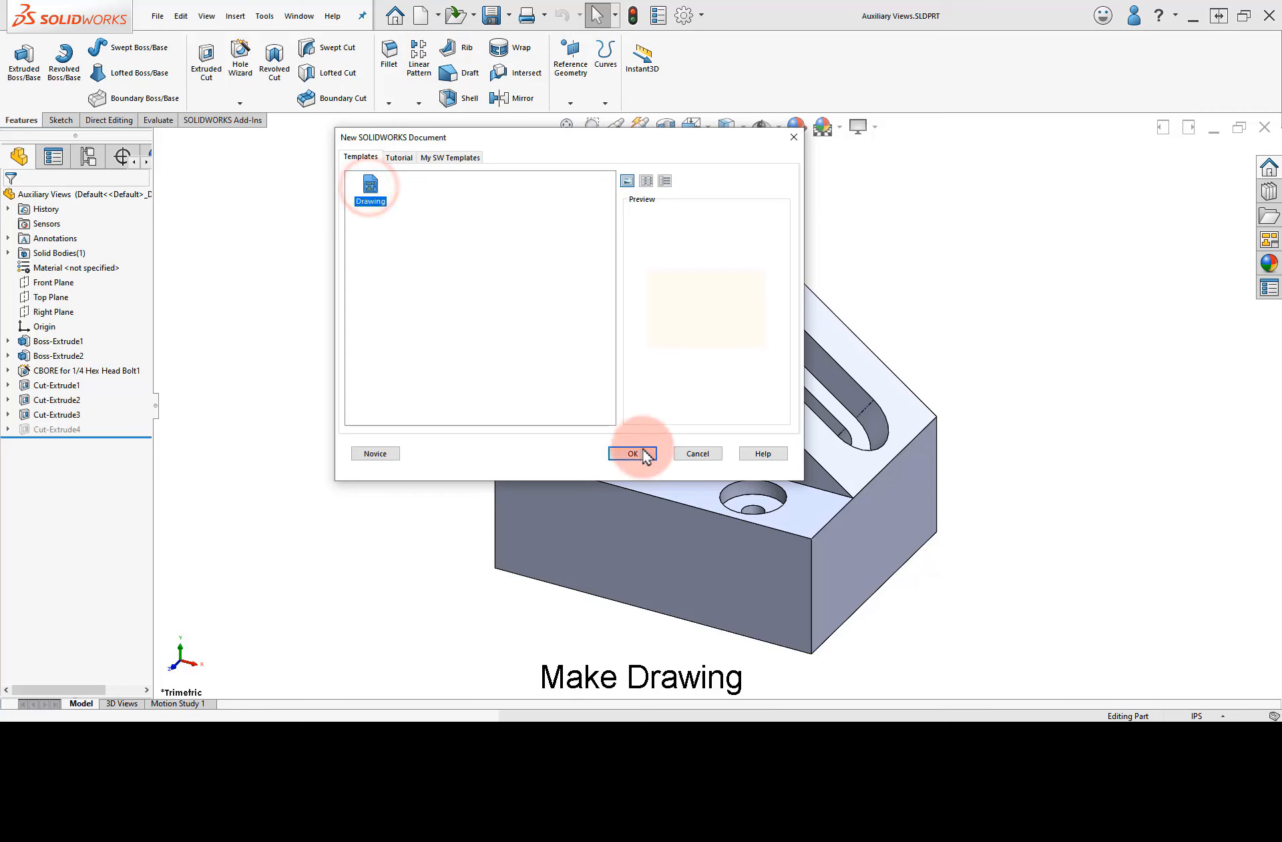
Create a new drawing from the Drawing template on an A (ANSI) Landscape sheet without the sheet format displayed.
{"action": "left_click", "coordinate": [633, 453]}
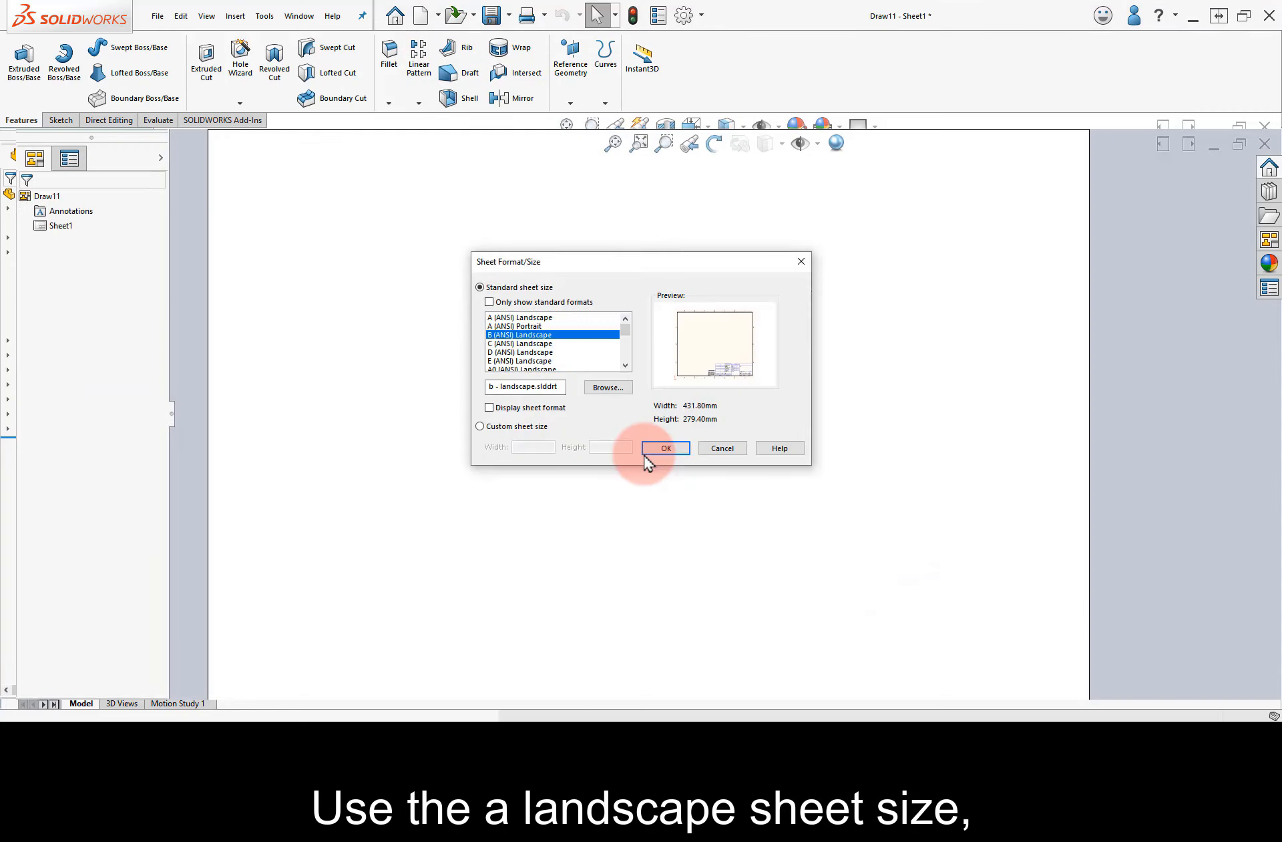
{"action": "left_click", "coordinate": [535, 318]}
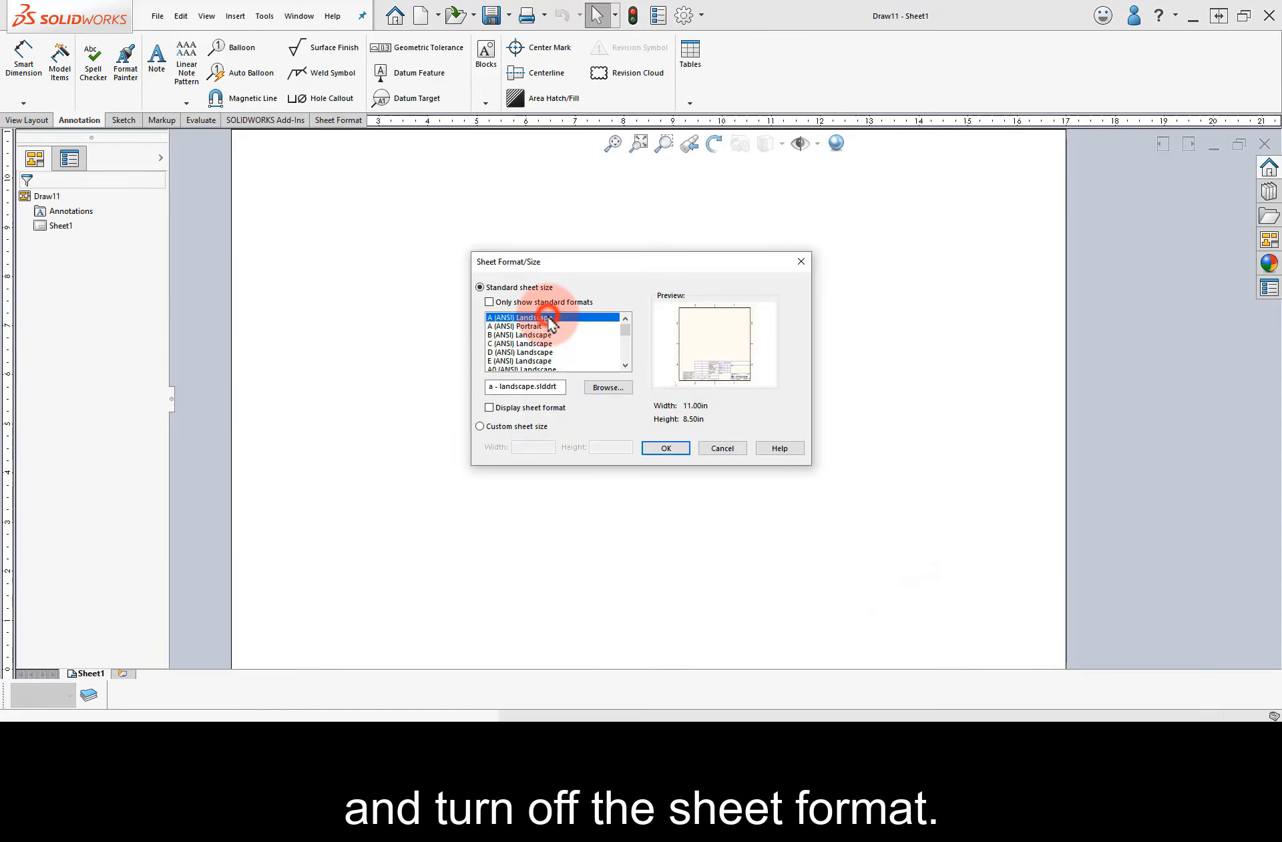
{"action": "left_click", "coordinate": [666, 448]}
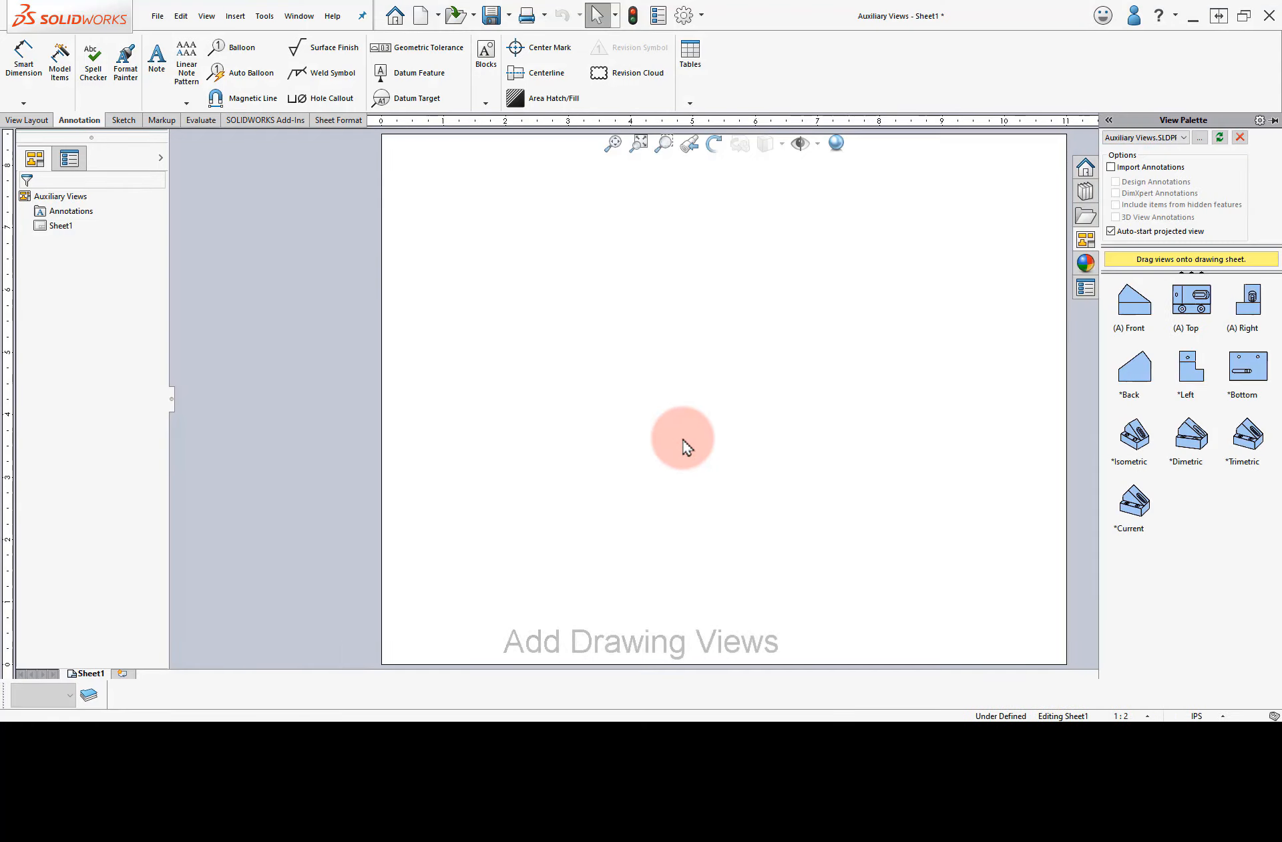
Place the front view low on the sheet, with a projected top view above it and a projected right view beside it.
{"action": "left_click_drag", "start_coordinate": [1138, 311], "coordinate": [718, 558]}
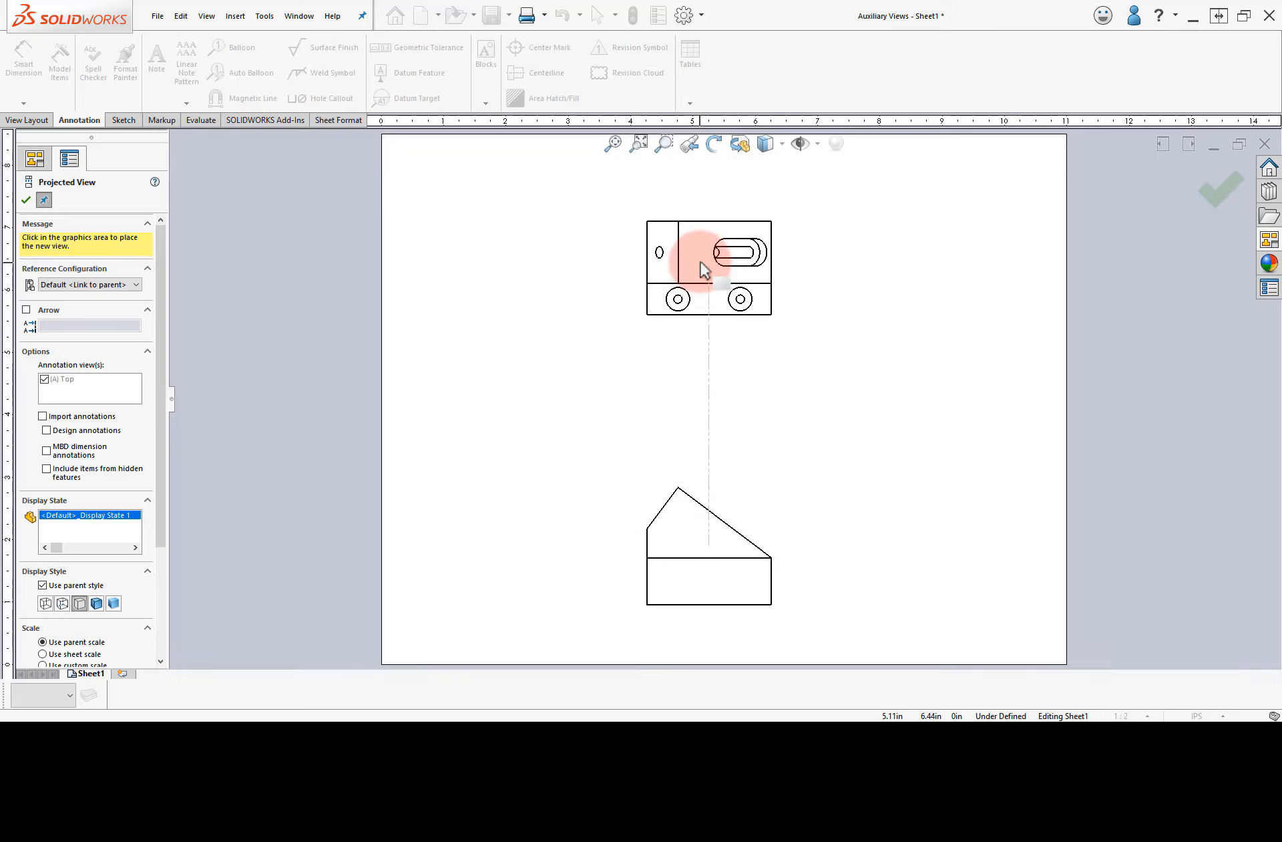
{"action": "left_click", "coordinate": [698, 260]}
{"action": "left_click", "coordinate": [743, 516]}
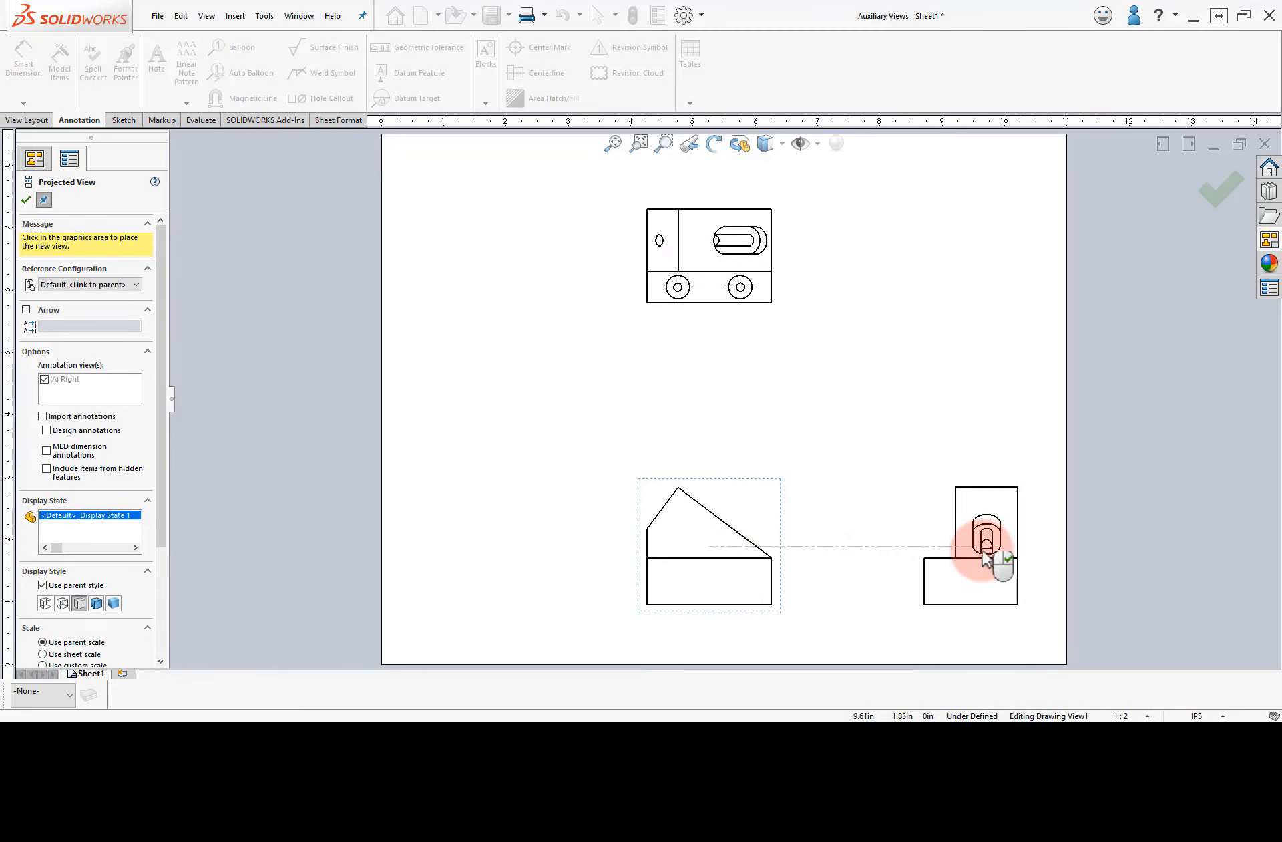
{"action": "left_click", "coordinate": [972, 551]}
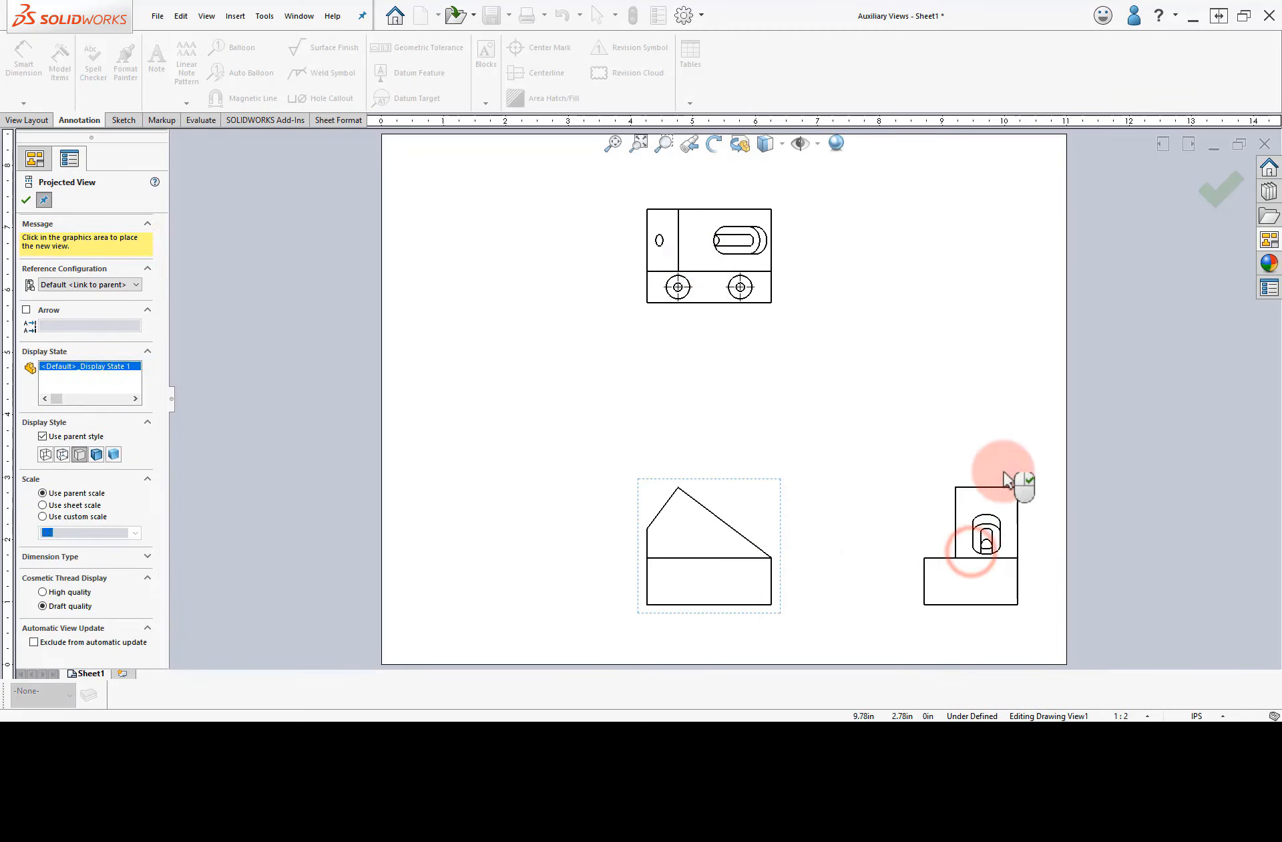
{"action": "left_click", "coordinate": [1214, 188]}
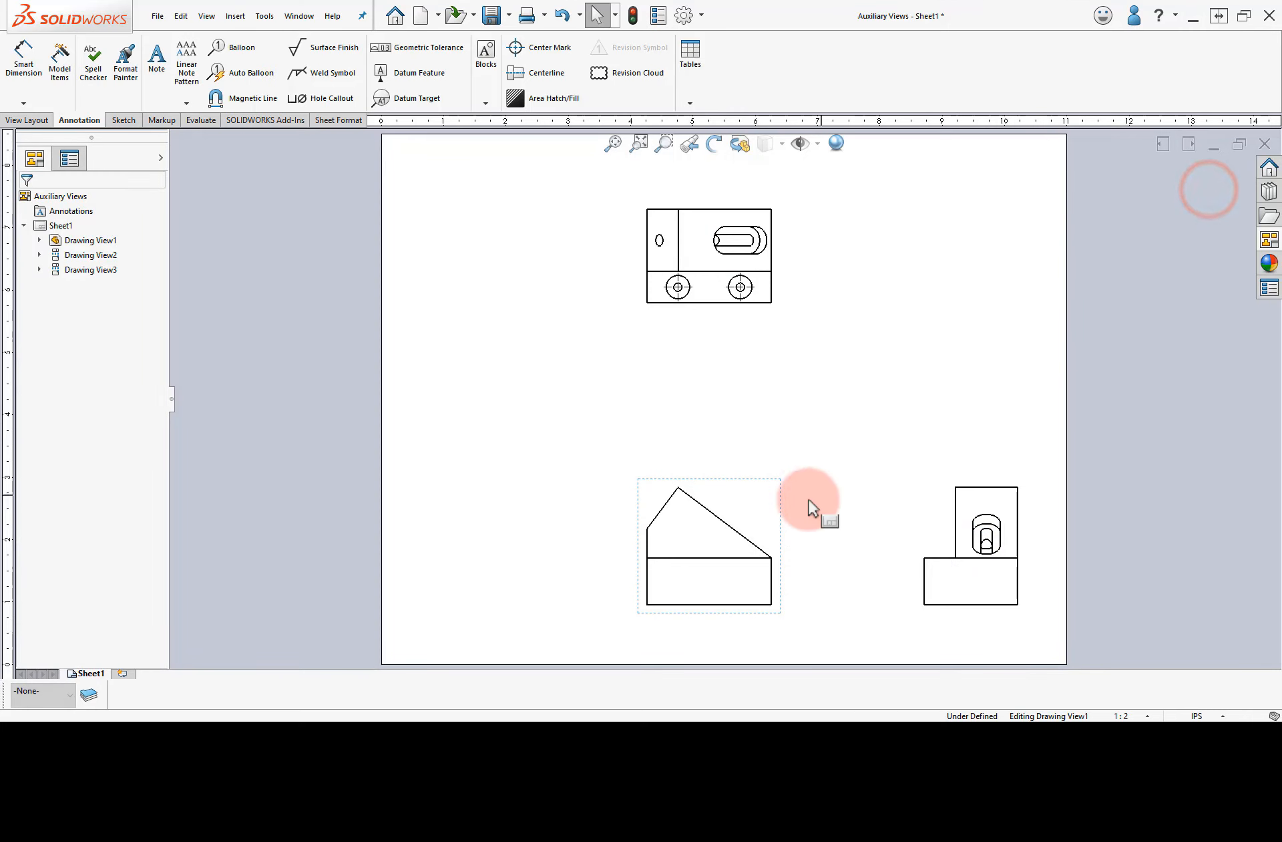
Set the front view's display style to Hidden Lines Visible.
{"action": "left_click", "coordinate": [771, 507]}
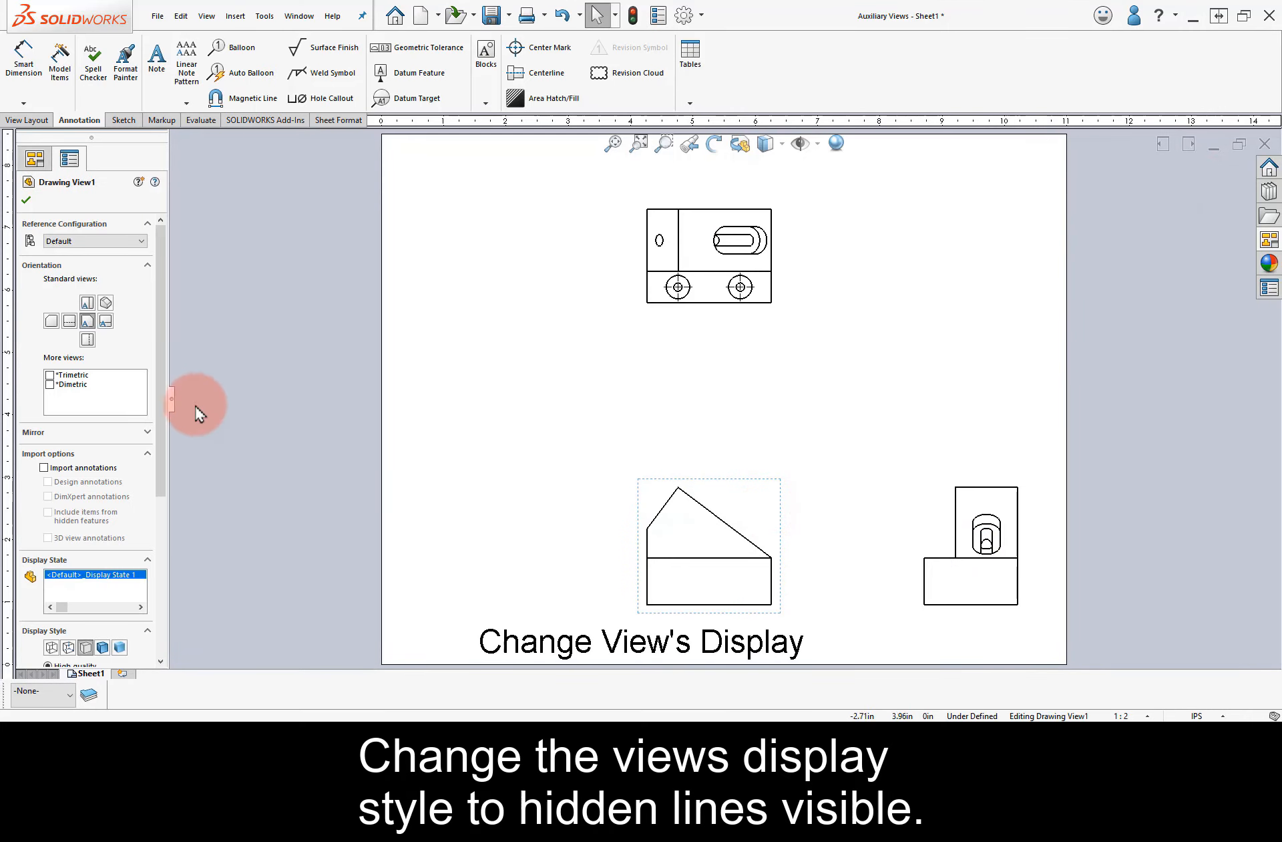
{"action": "left_click_drag", "start_coordinate": [158, 370], "coordinate": [162, 497]}
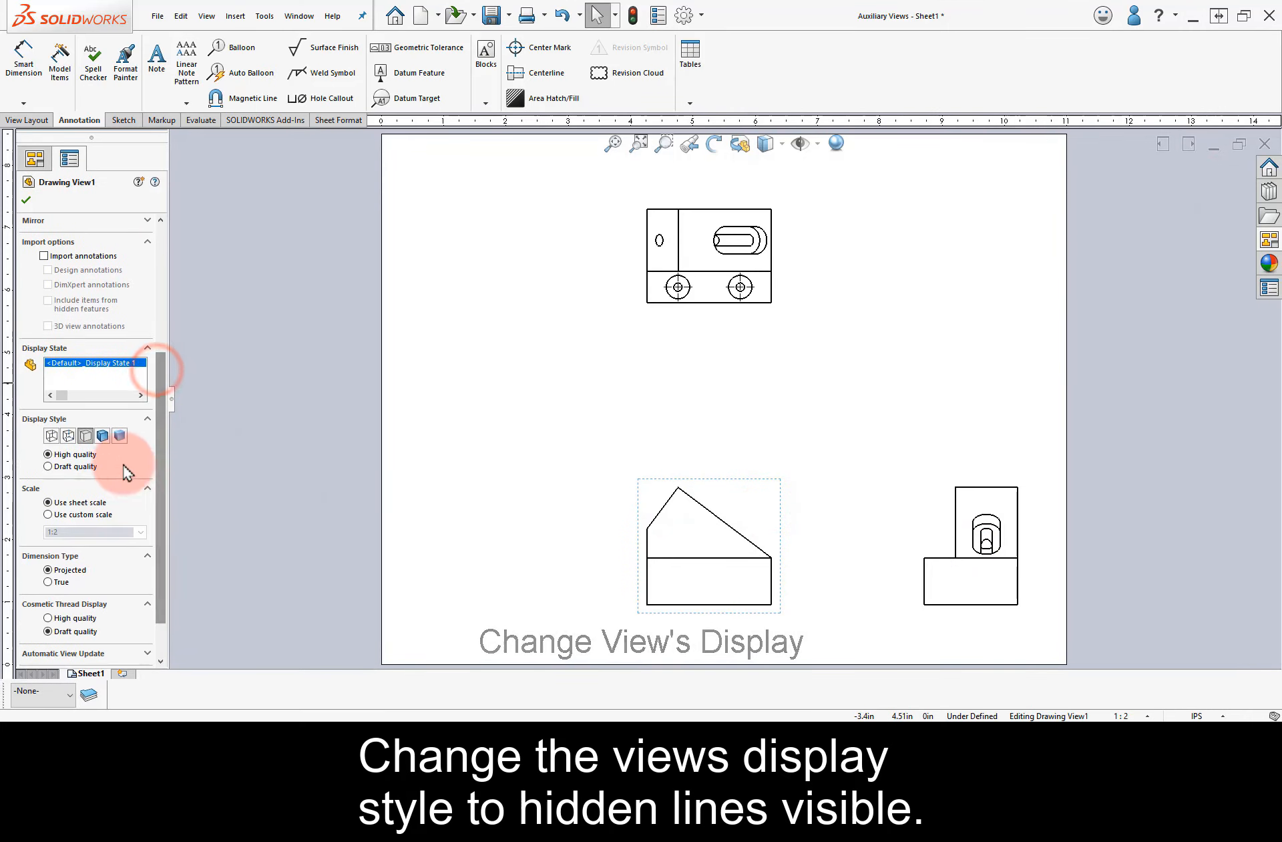
{"action": "left_click", "coordinate": [68, 436]}
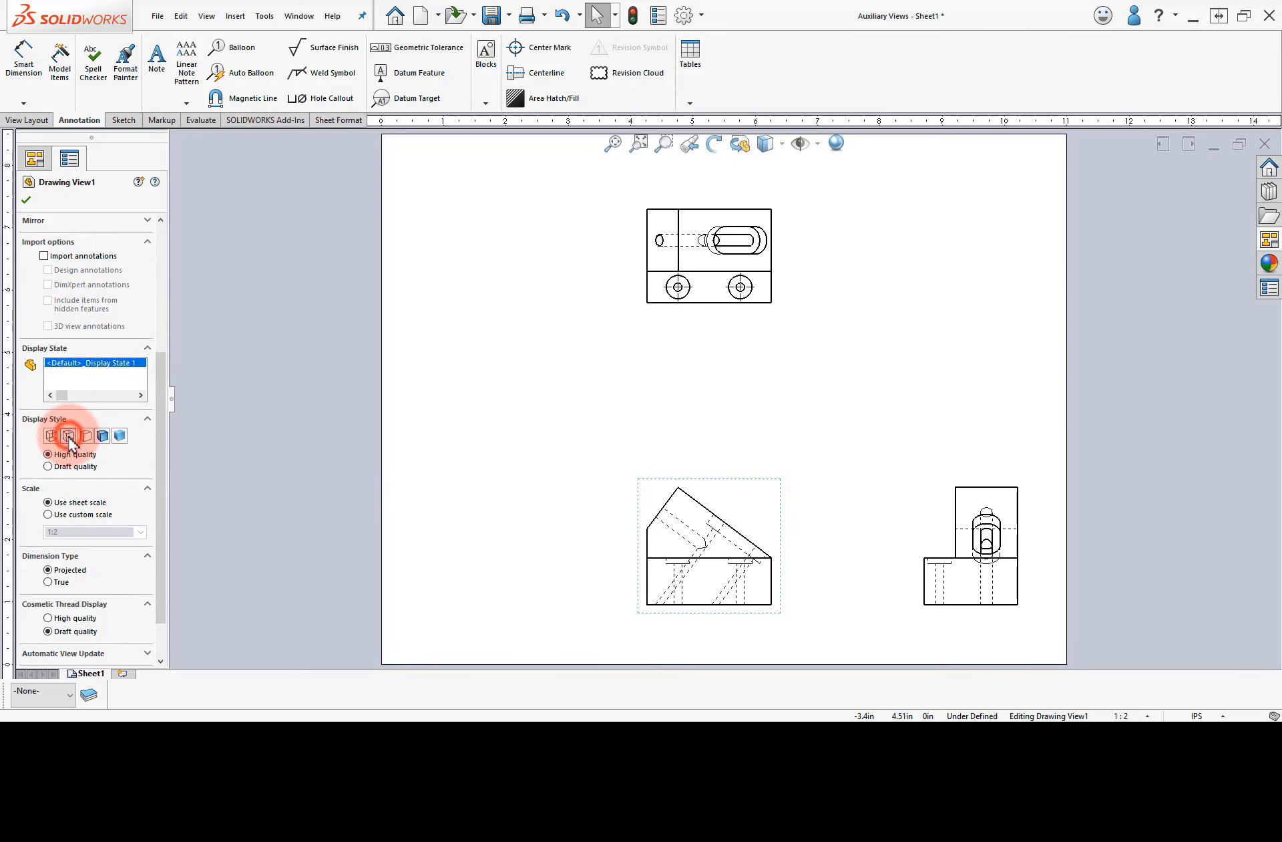
{"action": "left_click", "coordinate": [411, 423]}
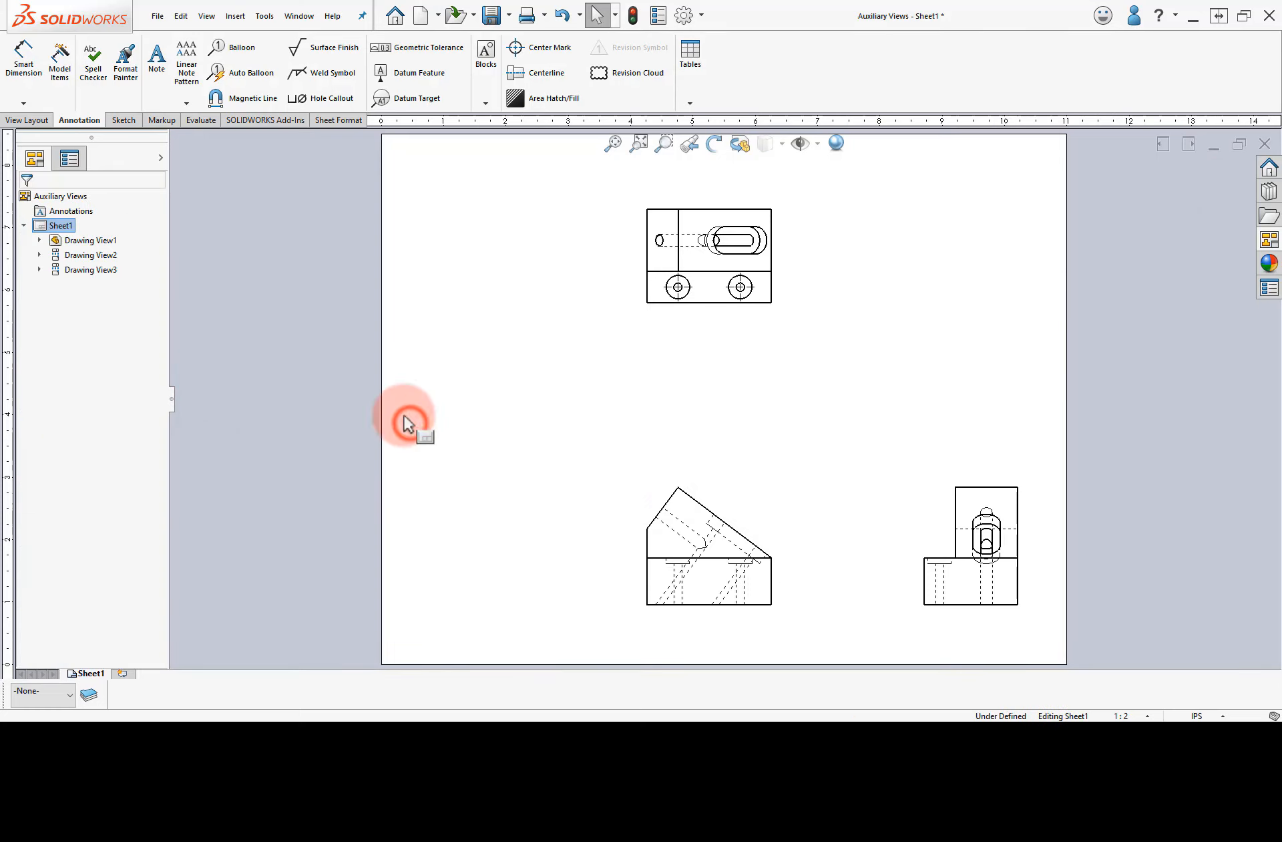
Add an auxiliary view projected from the front view's long inclined edge, placed beside the top view above the right view.
{"action": "left_click", "coordinate": [30, 120]}
{"action": "left_click", "coordinate": [126, 72]}
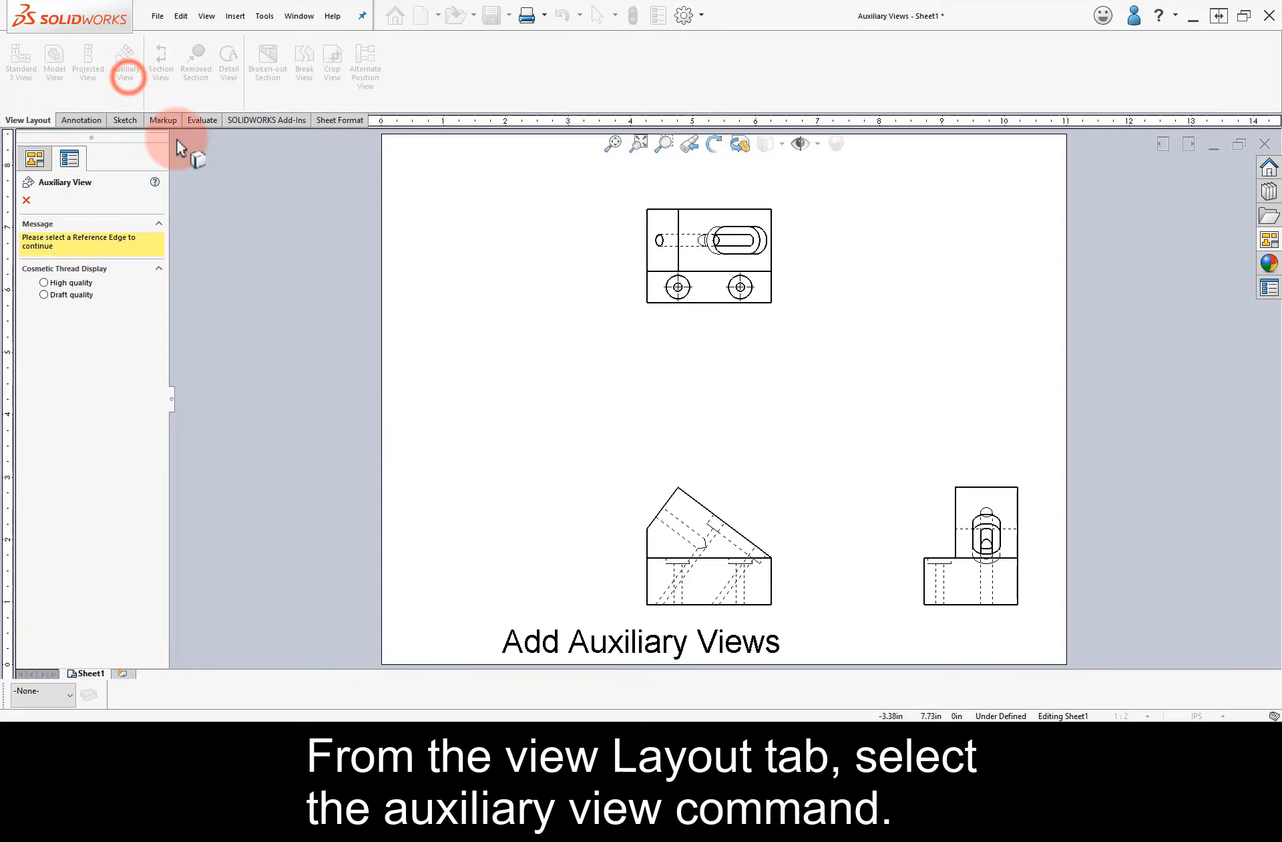
{"action": "left_click", "coordinate": [701, 509]}
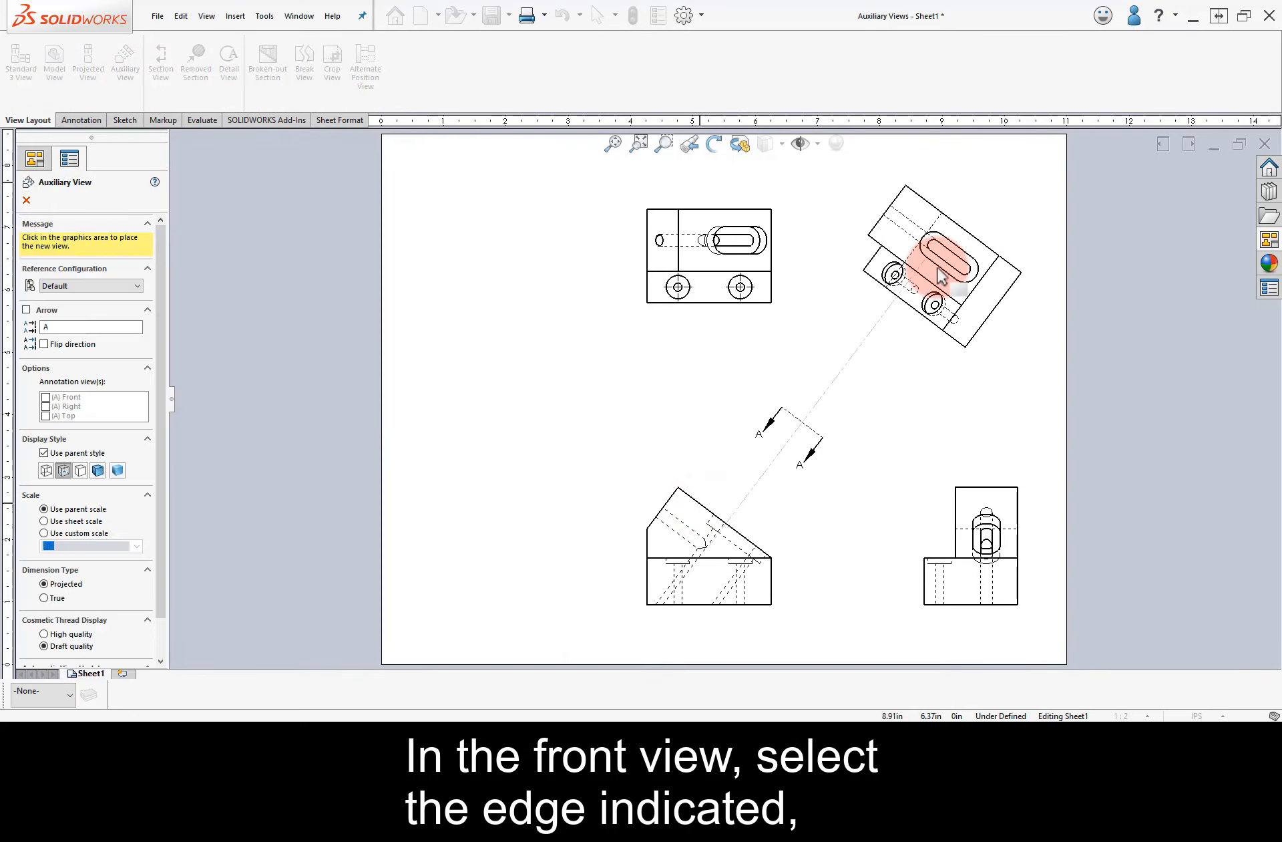
{"action": "left_click", "coordinate": [940, 272]}
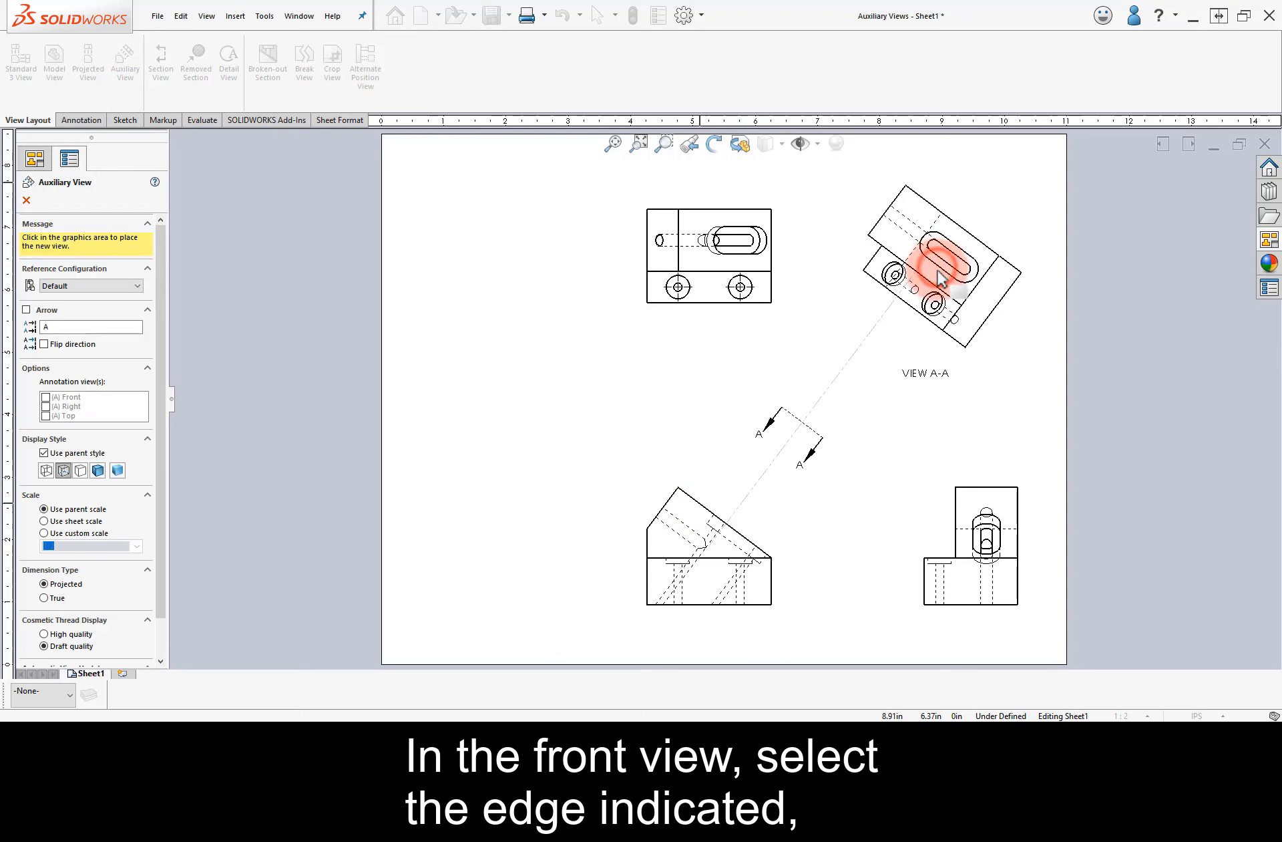
{"action": "left_click", "coordinate": [651, 411]}
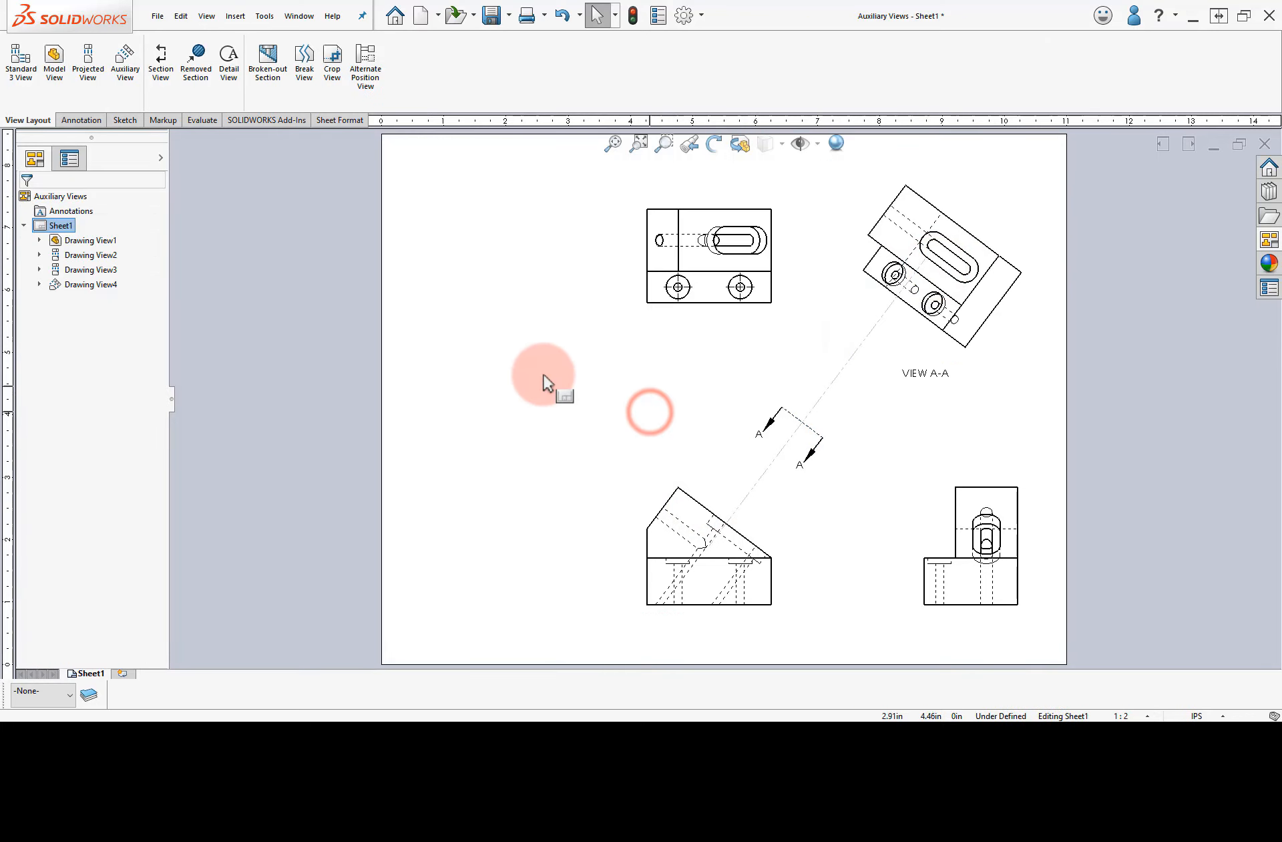
Add a second auxiliary view from the front view's short inclined edge, placed diagonally above the front view on that side.
{"action": "left_click", "coordinate": [127, 91]}
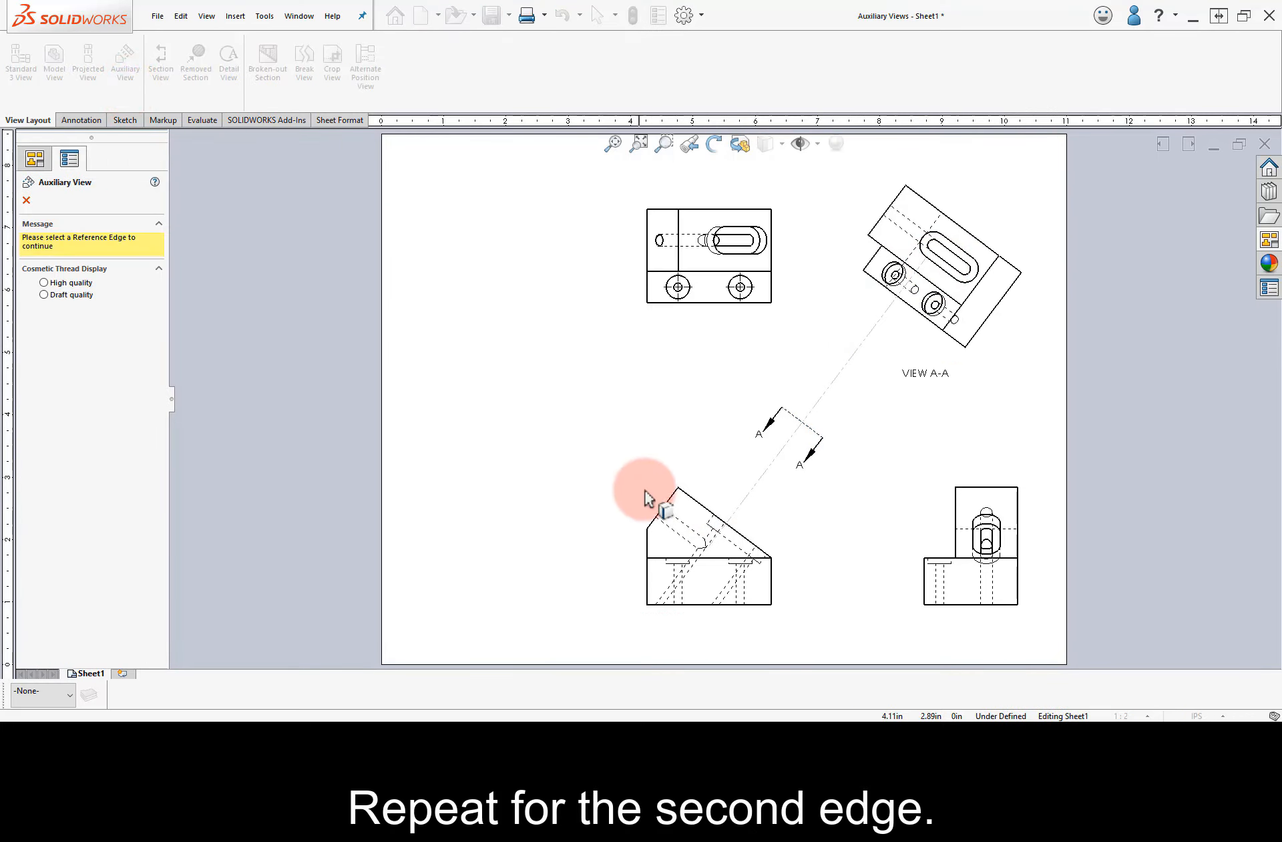
{"action": "left_click", "coordinate": [671, 501]}
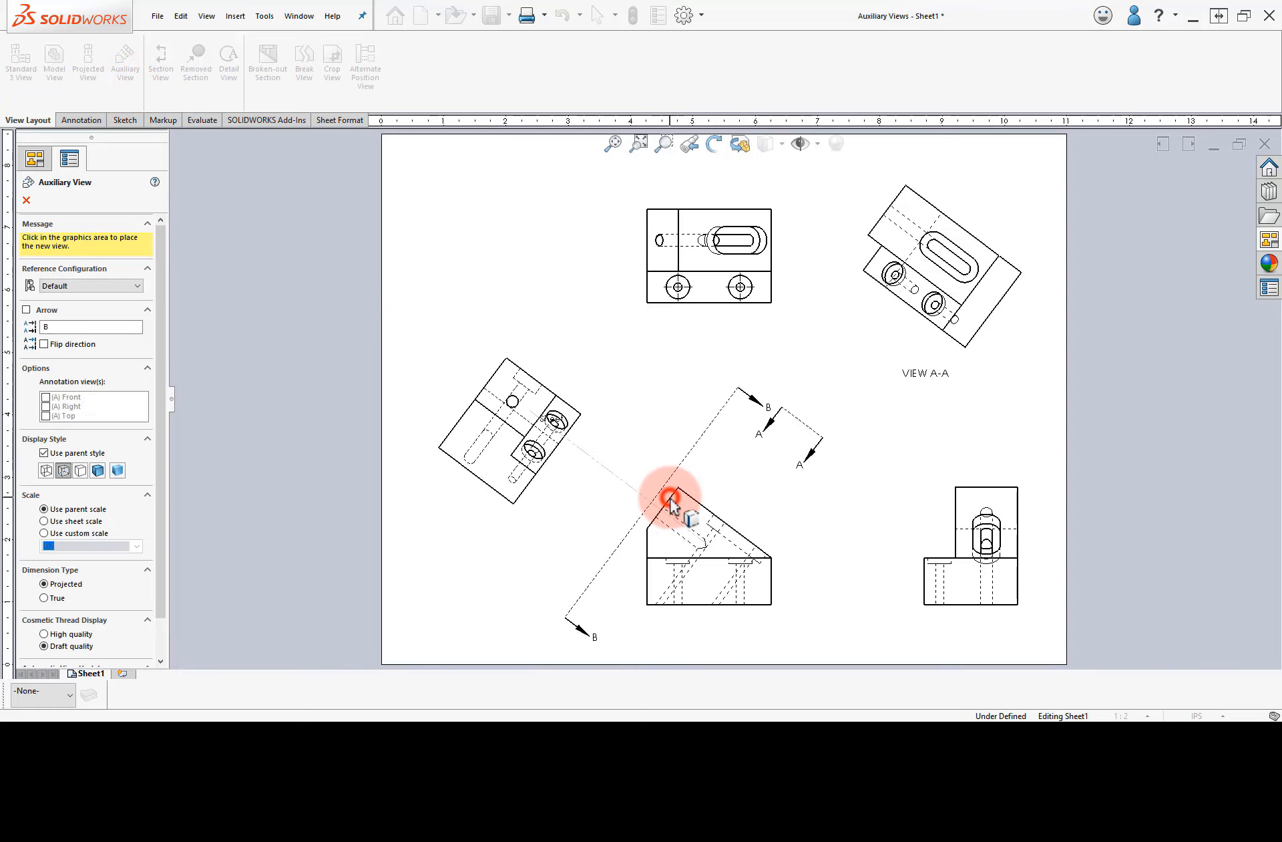
{"action": "left_click", "coordinate": [516, 406]}
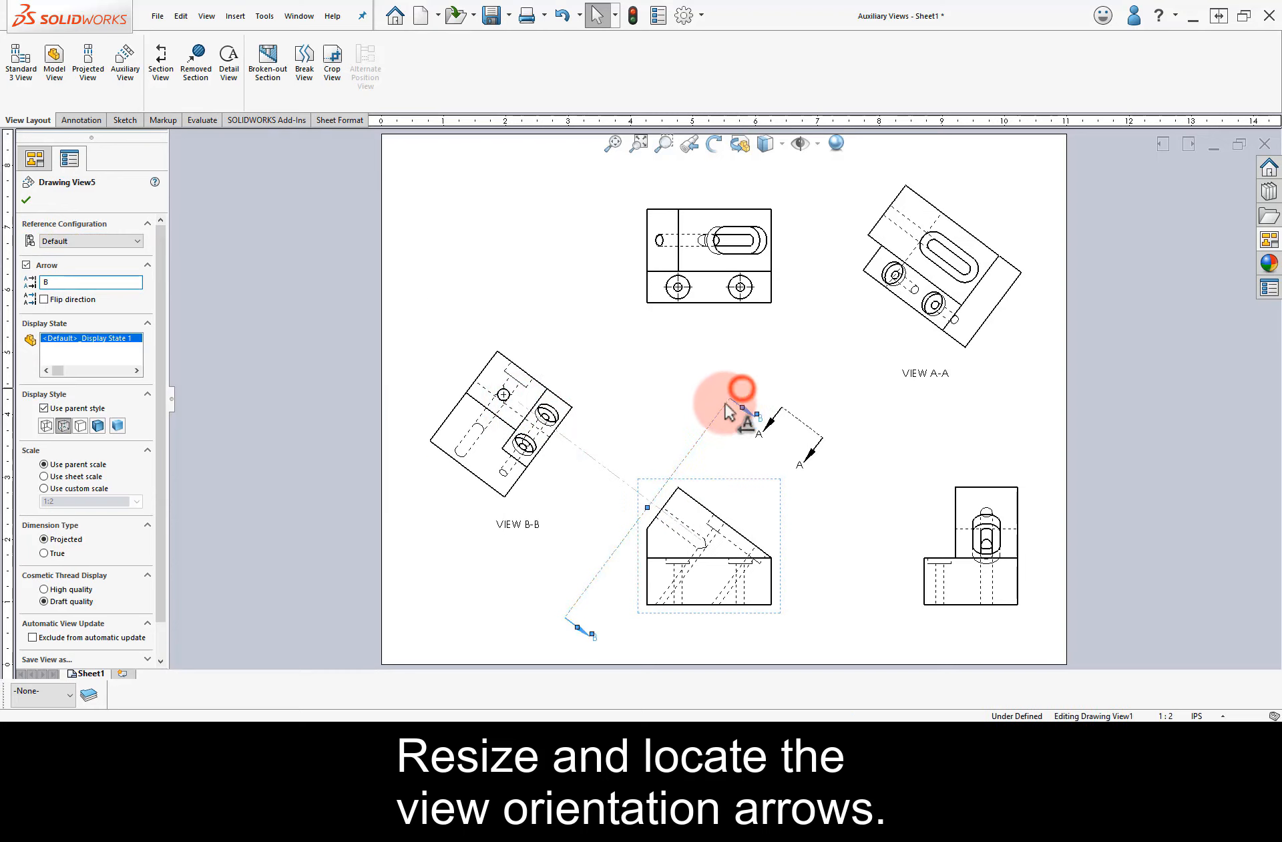
Shorten the B-B arrow line and position the A-A and B-B arrows between the front view and their auxiliary views.
{"action": "left_click_drag", "start_coordinate": [725, 403], "coordinate": [621, 515]}
{"action": "left_click_drag", "start_coordinate": [583, 628], "coordinate": [586, 502]}
{"action": "left_click", "coordinate": [725, 363]}
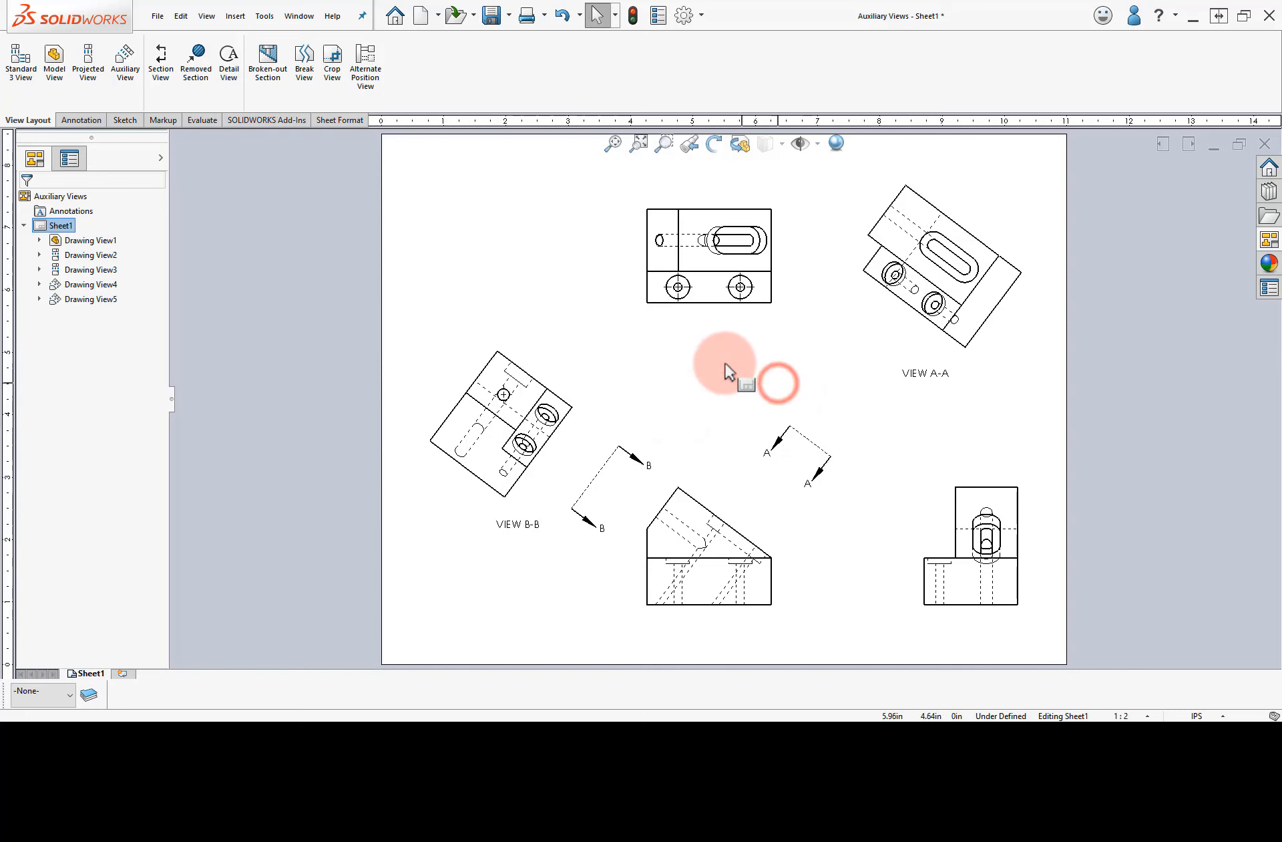
Import the model items from the entire model into all views, eliminating duplicates.
{"action": "left_click", "coordinate": [94, 123]}
{"action": "left_click", "coordinate": [60, 79]}
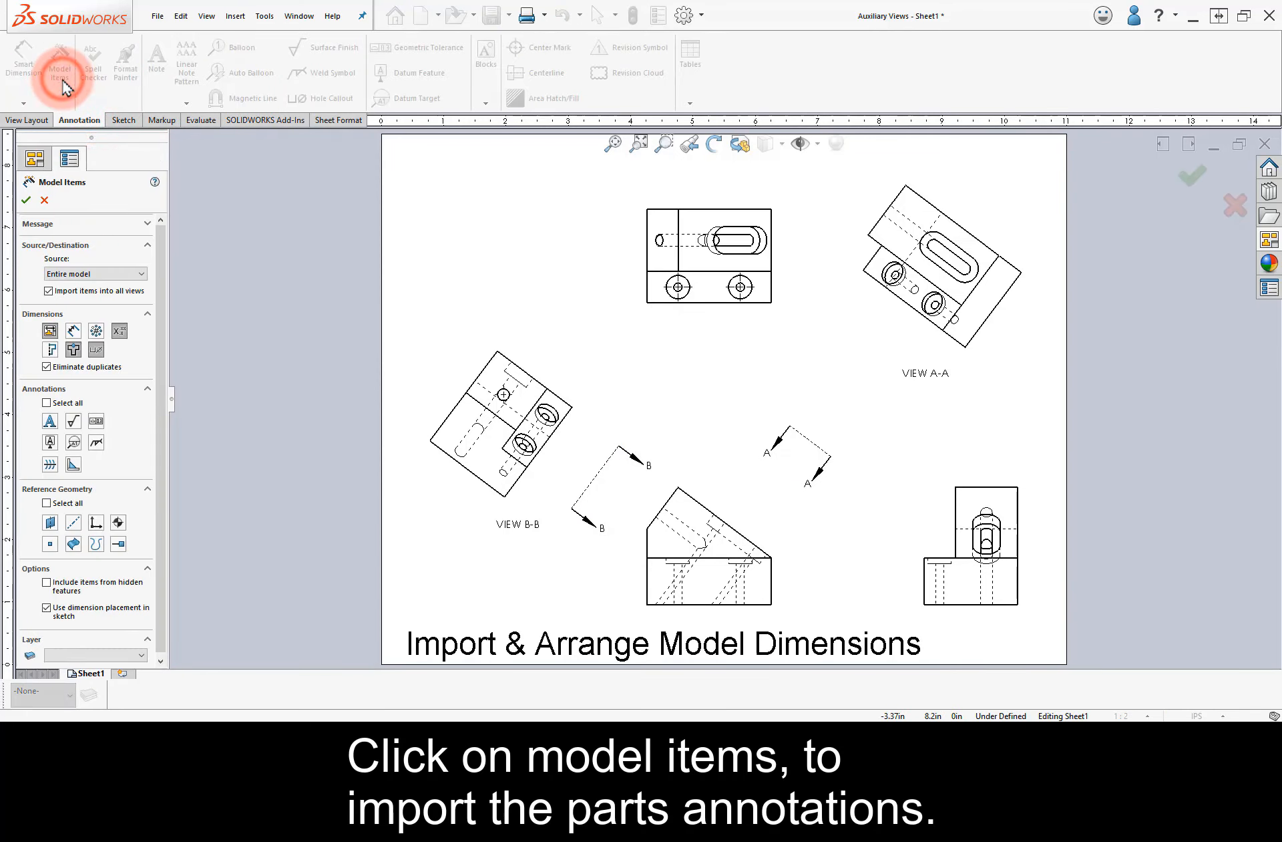
{"action": "left_click", "coordinate": [26, 199]}
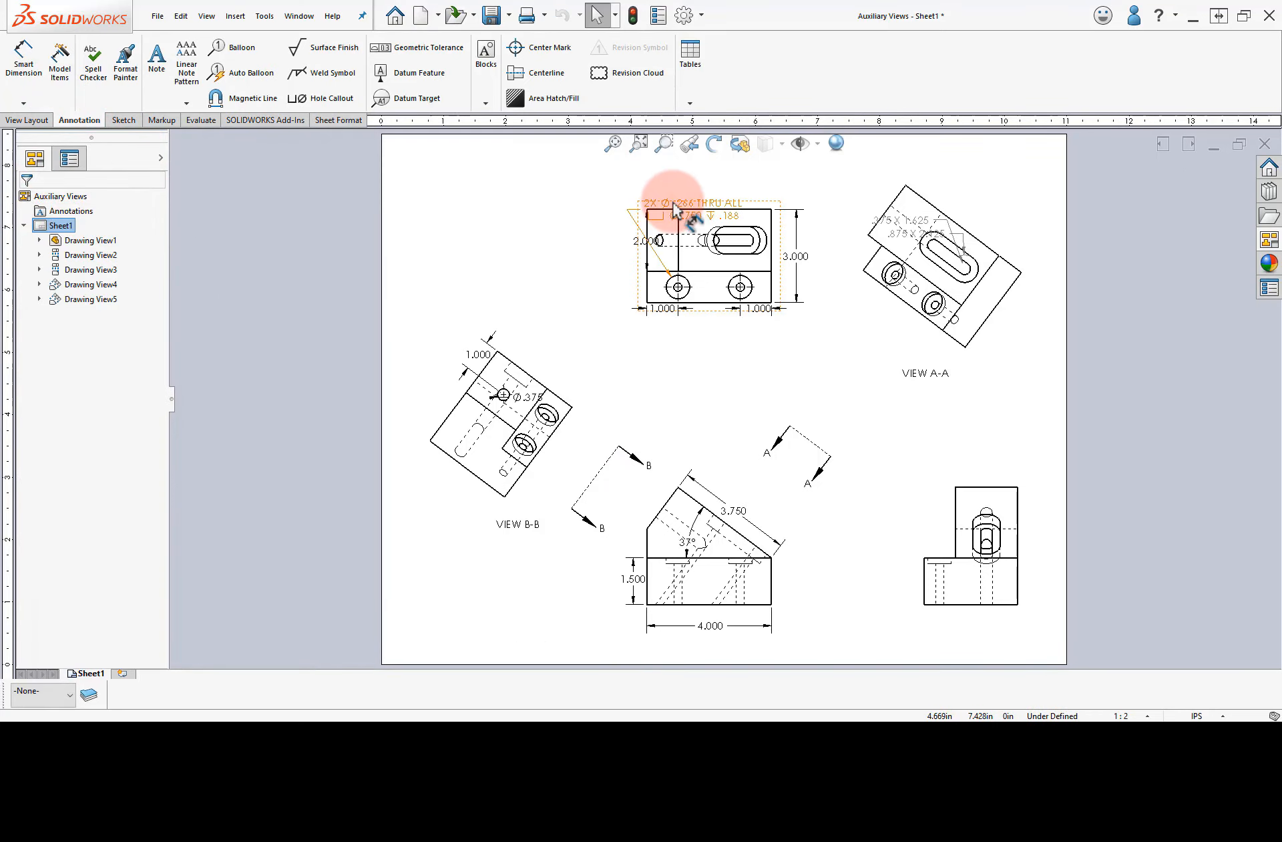
Arrange the top view's annotations, moving the counterbore callout and 1.000 dimensions below the view and the 2.000 dimension outside its outline.
{"action": "mouse_move", "coordinate": [672, 200]}
{"action": "left_mouse_down"}
{"action": "mouse_move", "coordinate": [735, 294]}
{"action": "mouse_move", "coordinate": [758, 368]}
{"action": "mouse_move", "coordinate": [775, 372]}
{"action": "mouse_move", "coordinate": [805, 346]}
{"action": "left_mouse_up"}
{"action": "mouse_move", "coordinate": [670, 313]}
{"action": "left_mouse_down"}
{"action": "mouse_move", "coordinate": [668, 354]}
{"action": "mouse_move", "coordinate": [638, 341]}
{"action": "left_mouse_up"}
{"action": "left_click_drag", "start_coordinate": [642, 242], "coordinate": [587, 249]}
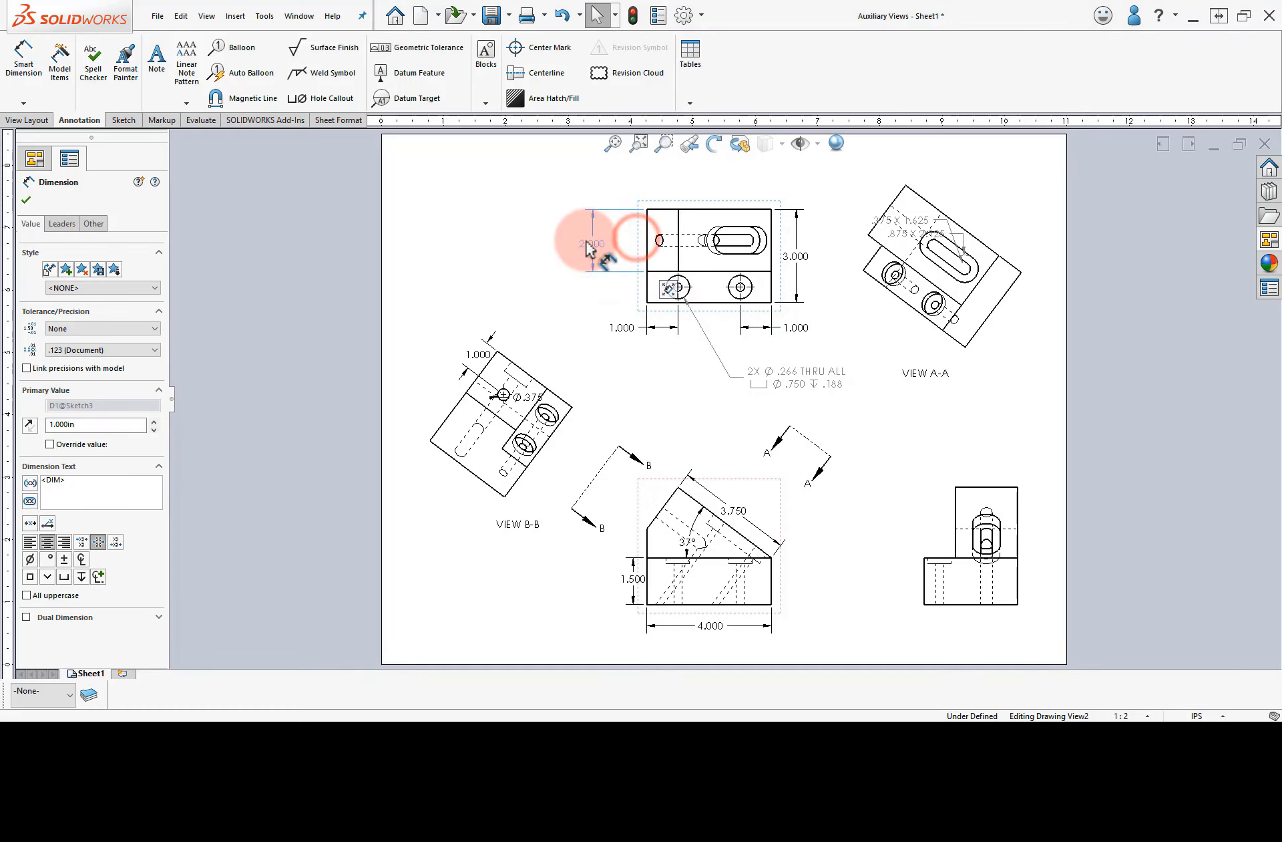
Transfer the 3.000 depth dimension from the top view to the right view and place it above the part.
{"action": "mouse_move", "coordinate": [786, 269]}
{"action": "left_mouse_down"}
{"action": "mouse_move", "coordinate": [872, 320]}
{"action": "mouse_move", "coordinate": [982, 486]}
{"action": "mouse_move", "coordinate": [979, 472]}
{"action": "left_mouse_up"}
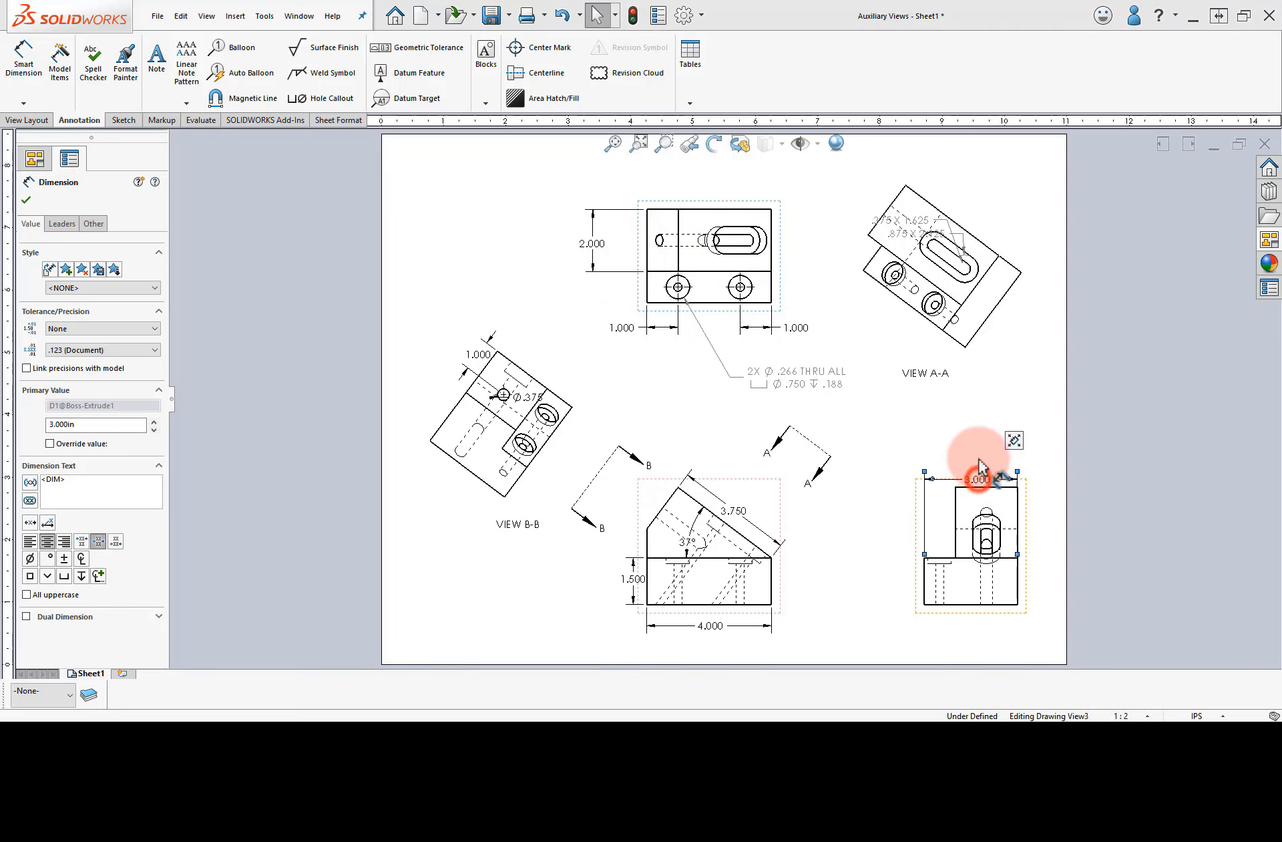
{"action": "left_click", "coordinate": [1018, 554]}
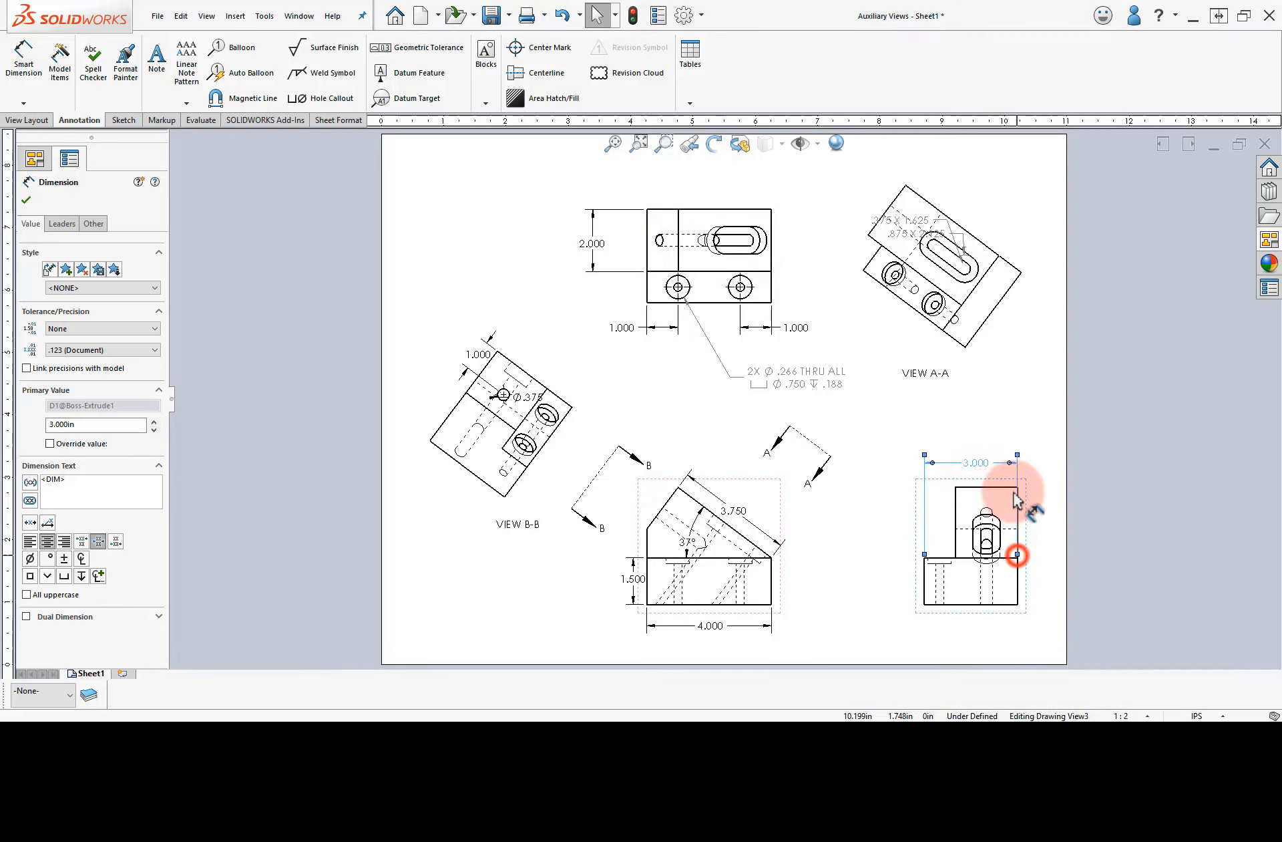
{"action": "left_click", "coordinate": [1034, 449]}
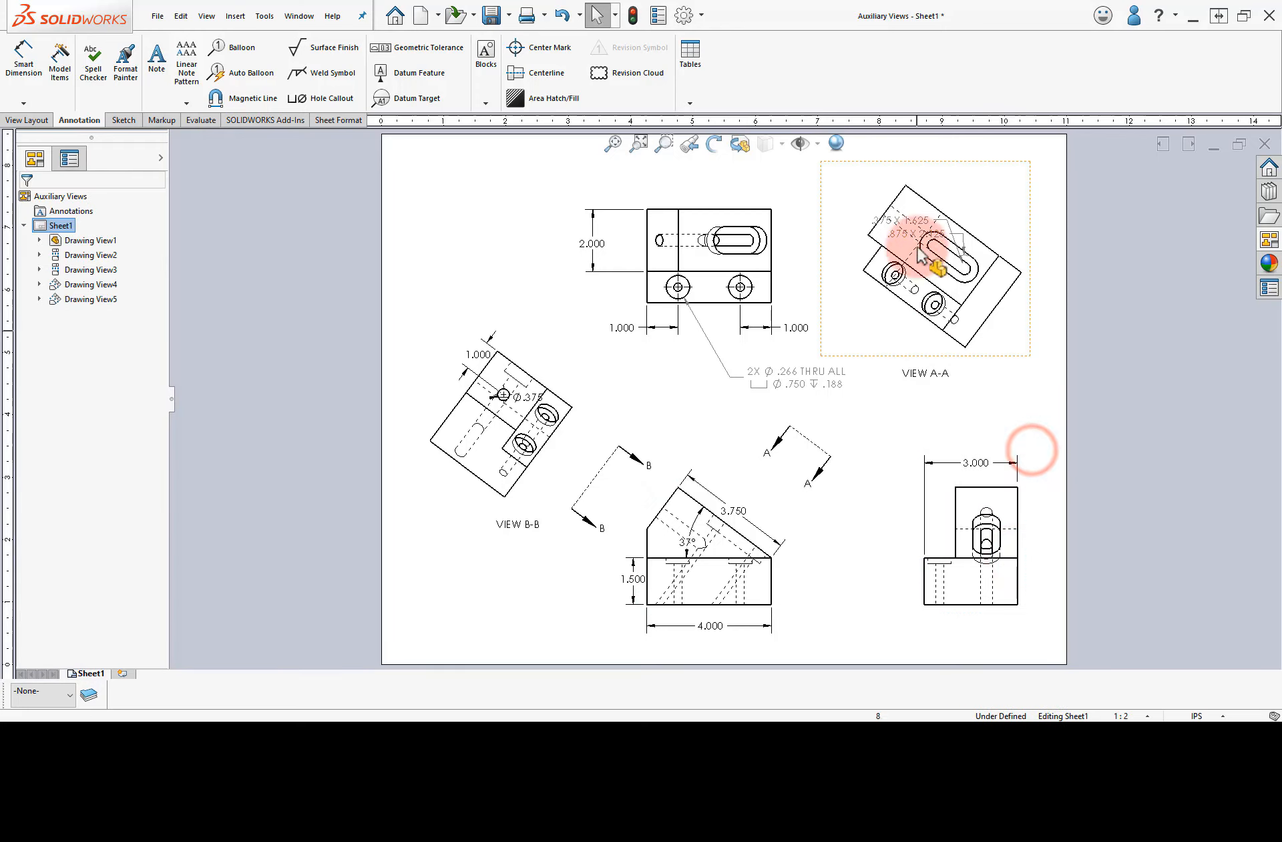
Delete the imported slot dimensions from View A-A.
{"action": "left_click_drag", "start_coordinate": [954, 189], "coordinate": [906, 239]}
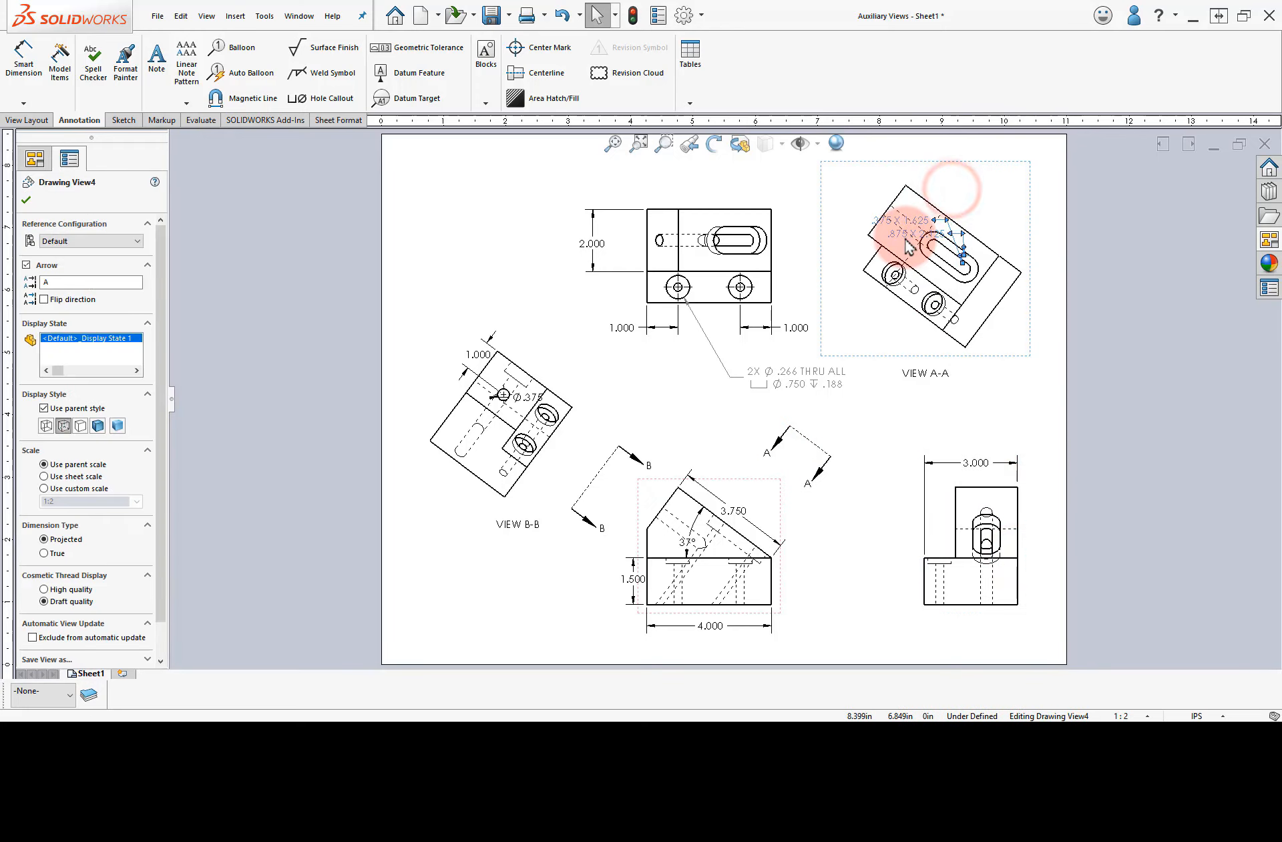
{"action": "key", "text": "Delete"}
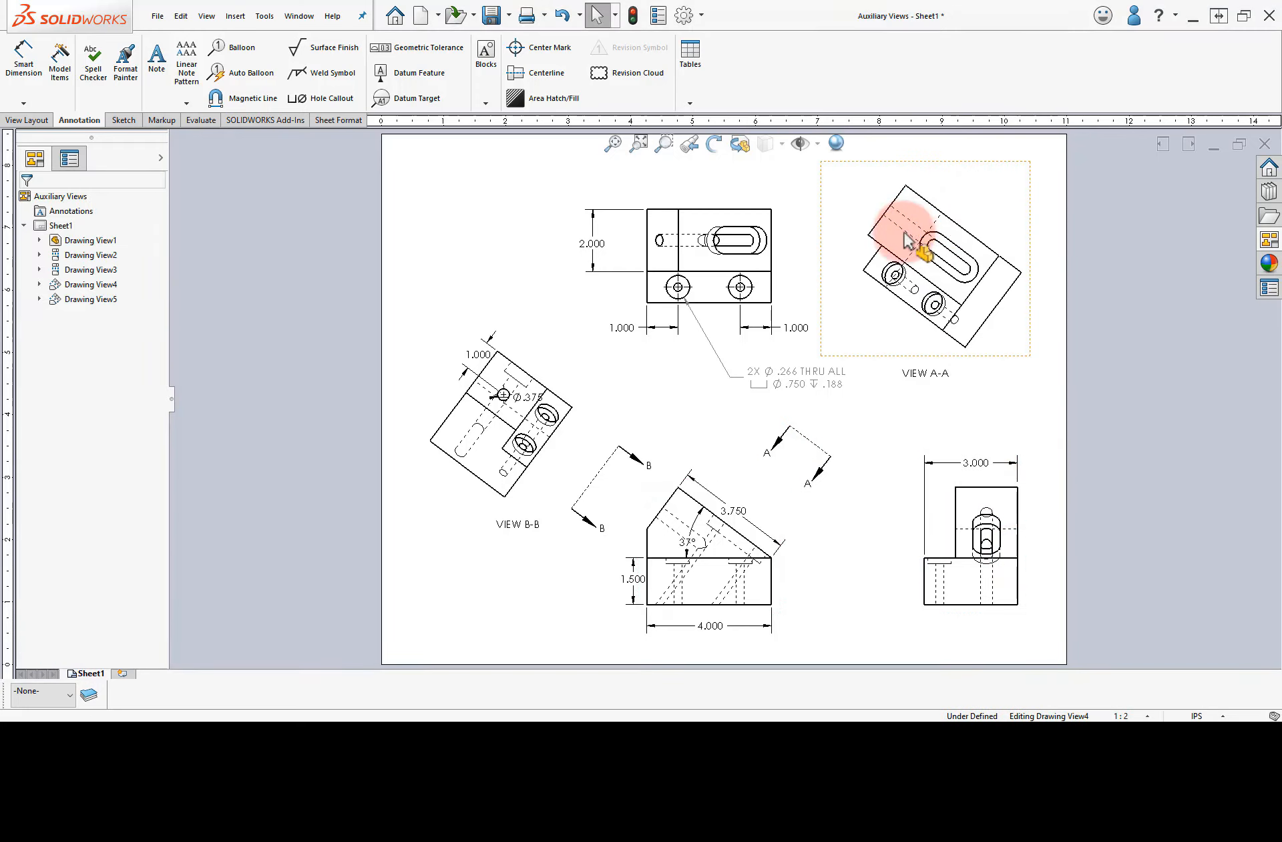
Move the front view's 3.750, 1.500, 37° and 4.000 dimensions clear of the outline and shift the B-B arrows toward View B-B.
{"action": "left_click_drag", "start_coordinate": [734, 510], "coordinate": [758, 498]}
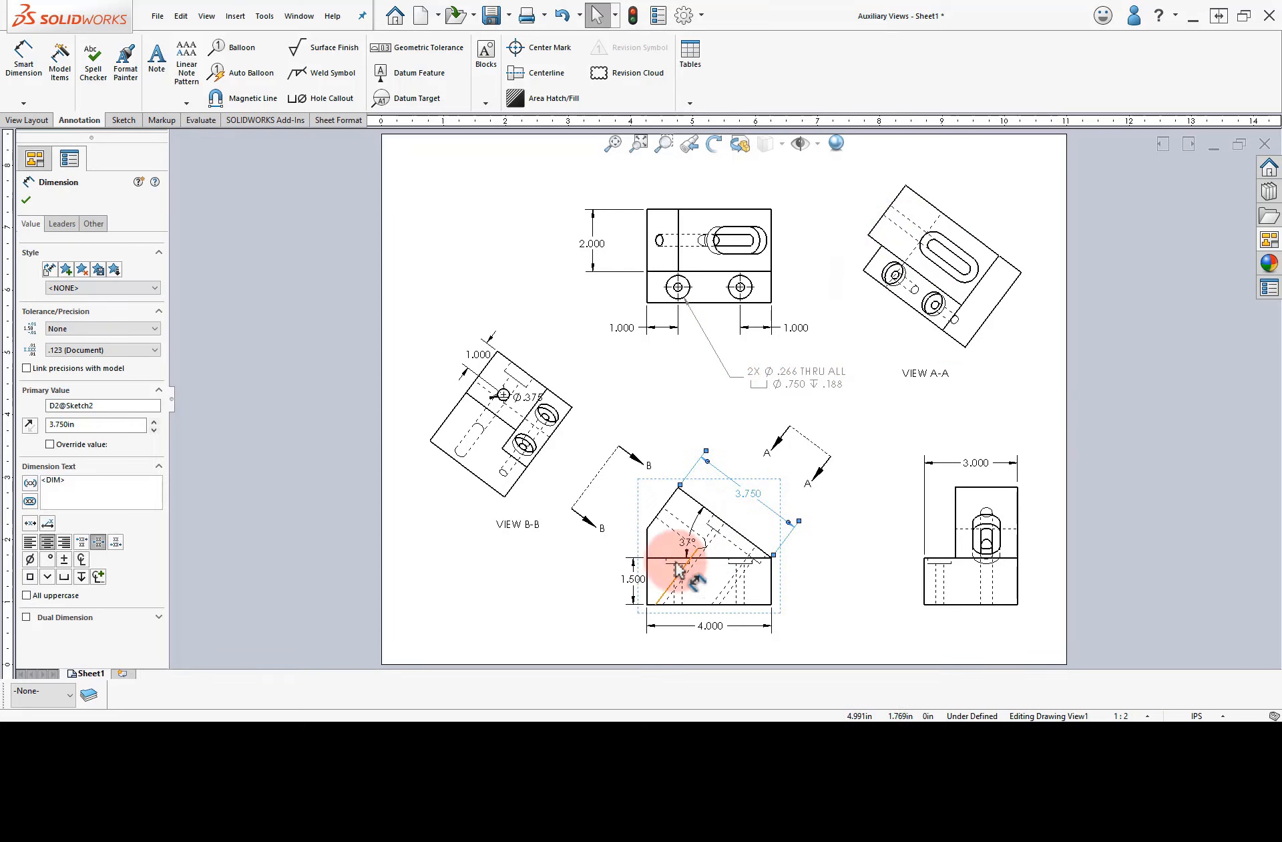
{"action": "left_click_drag", "start_coordinate": [635, 578], "coordinate": [636, 579]}
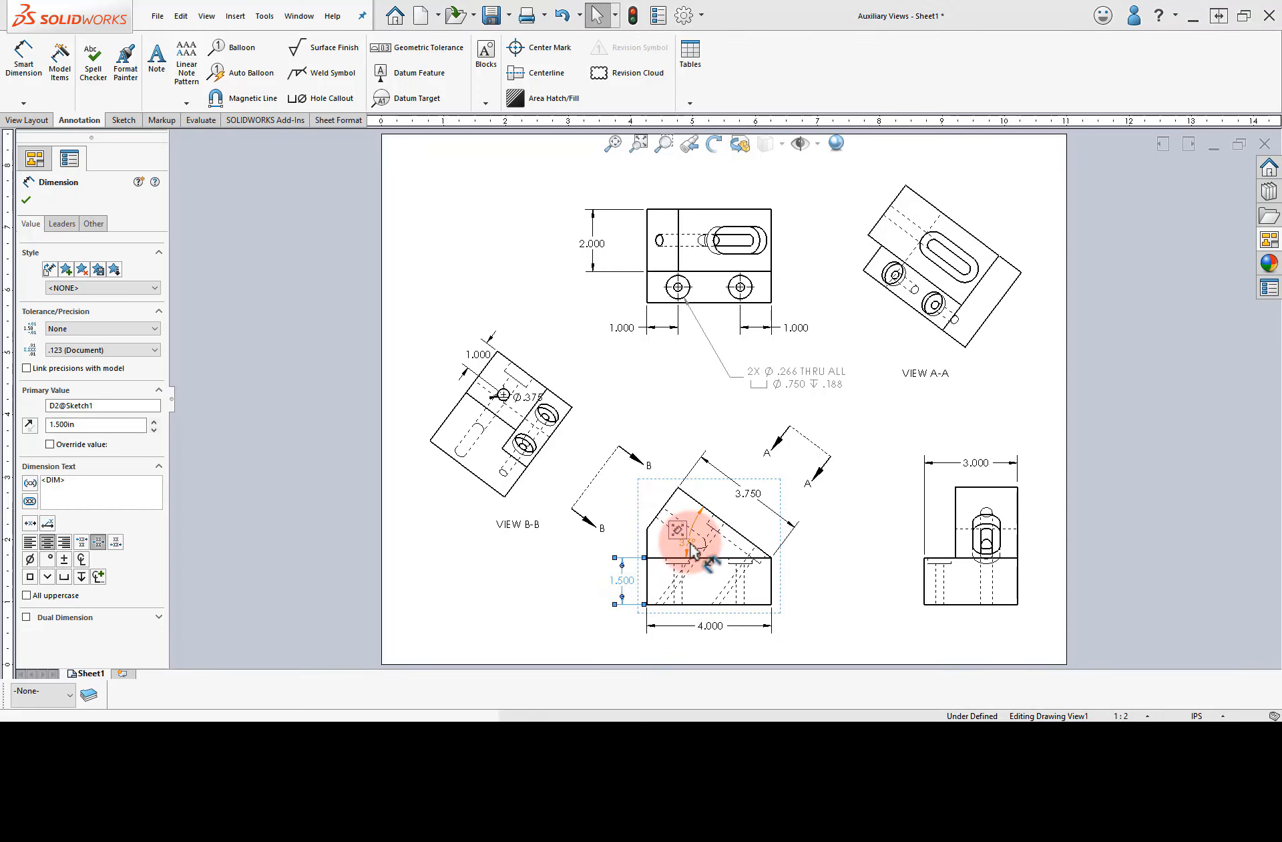
{"action": "mouse_move", "coordinate": [688, 539]}
{"action": "left_mouse_down"}
{"action": "mouse_move", "coordinate": [642, 508]}
{"action": "mouse_move", "coordinate": [615, 462]}
{"action": "mouse_move", "coordinate": [589, 455]}
{"action": "left_mouse_up"}
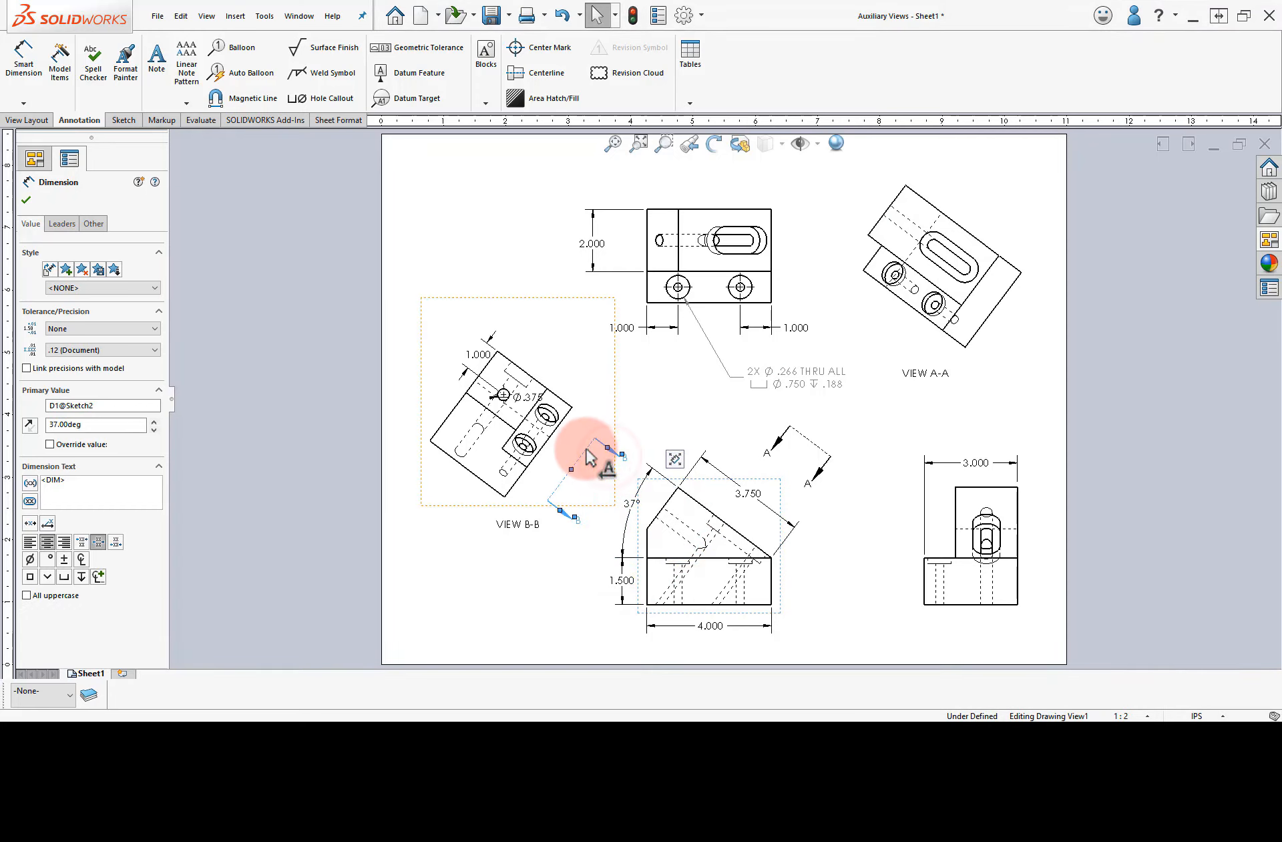
{"action": "left_click_drag", "start_coordinate": [706, 626], "coordinate": [704, 639]}
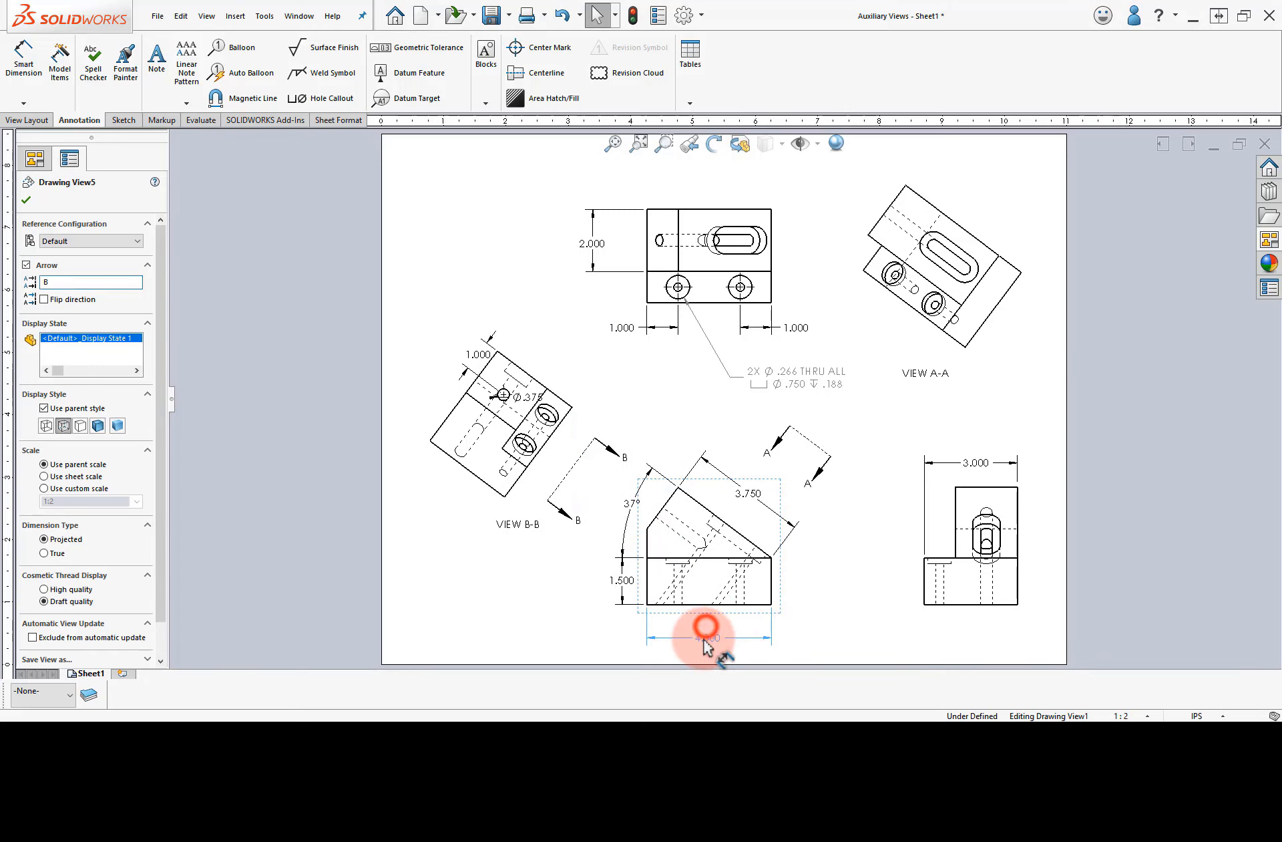
{"action": "left_click", "coordinate": [814, 629]}
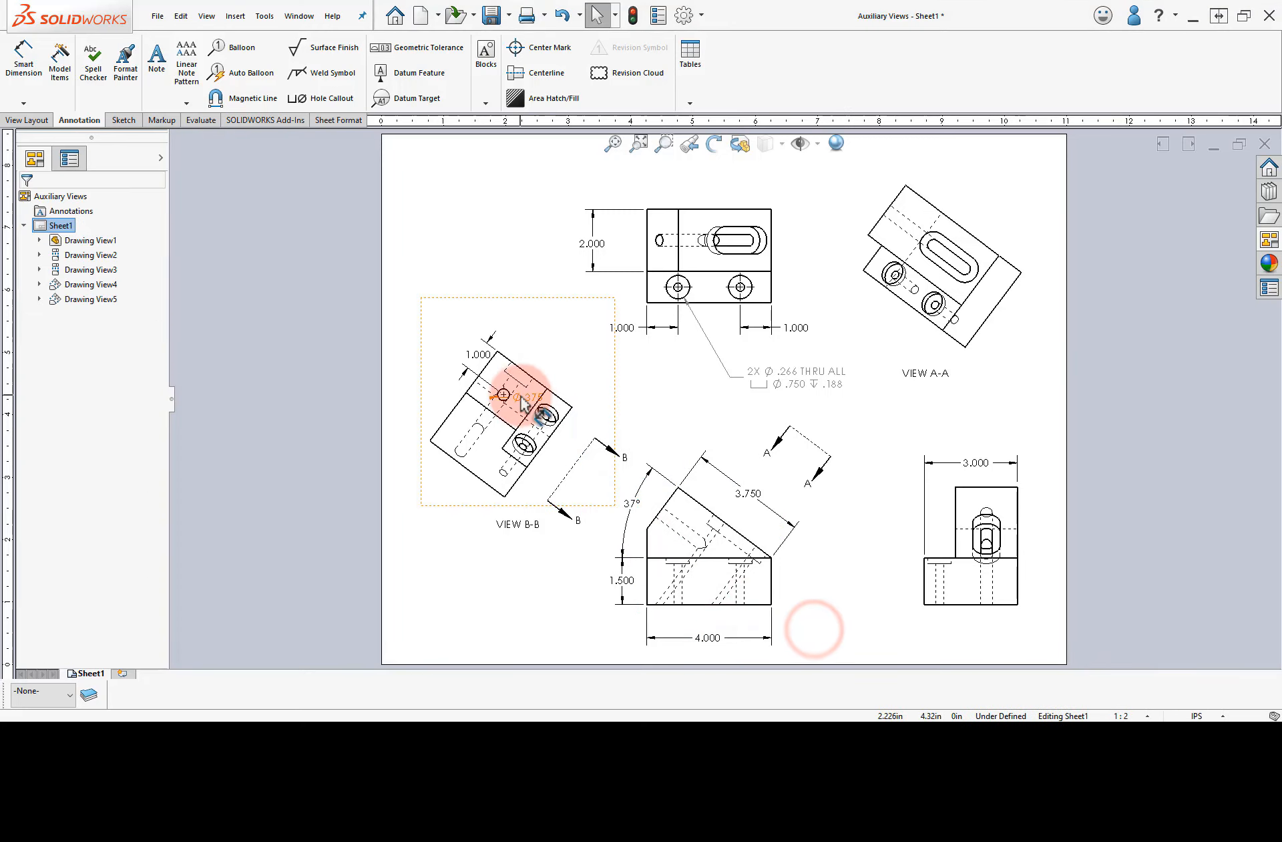
Move View B-B's 1.000 and Ø.375 dimension texts outside the part outline.
{"action": "scroll", "coordinate": [522, 403], "scroll_direction": "down", "scroll_amount": 3}
{"action": "left_click_drag", "start_coordinate": [507, 334], "coordinate": [458, 369]}
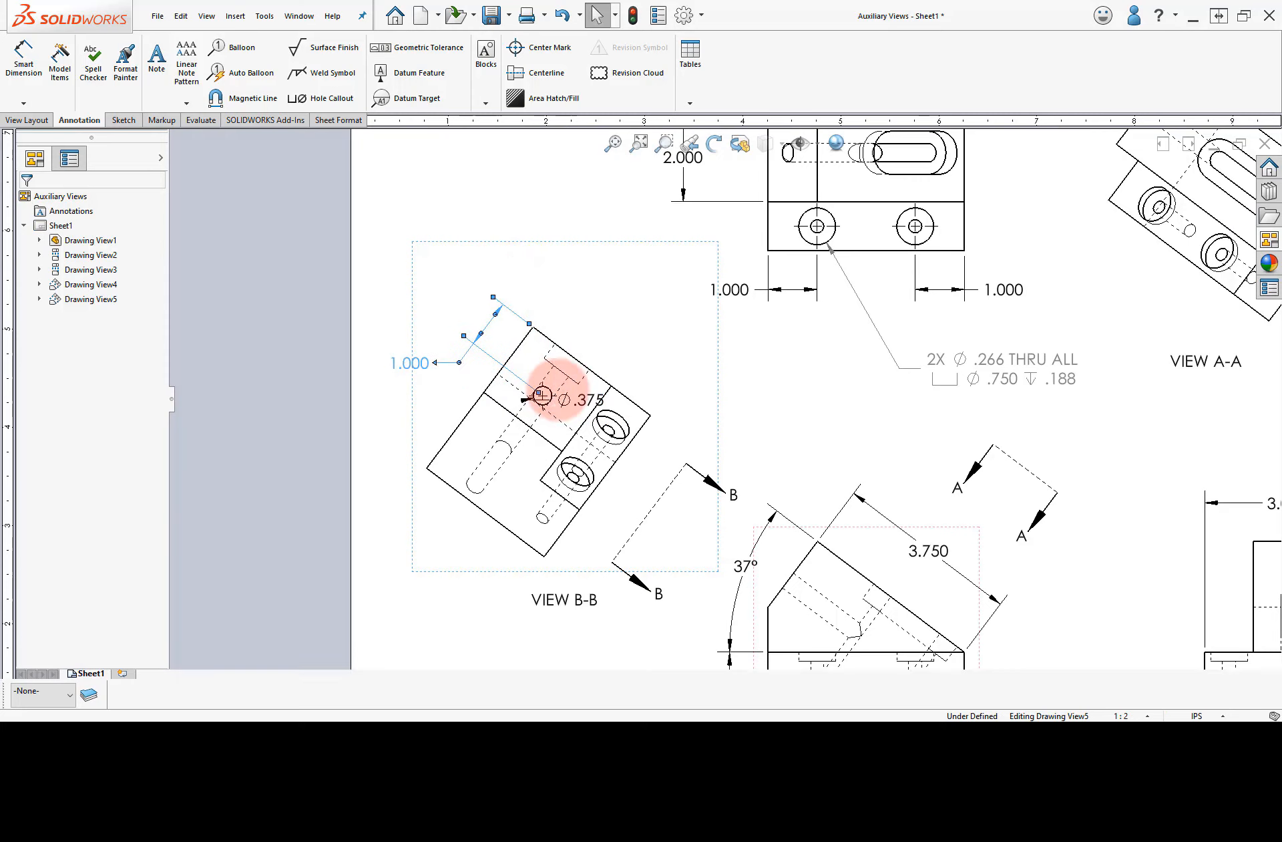
{"action": "left_click_drag", "start_coordinate": [583, 401], "coordinate": [666, 386]}
{"action": "left_click", "coordinate": [753, 411]}
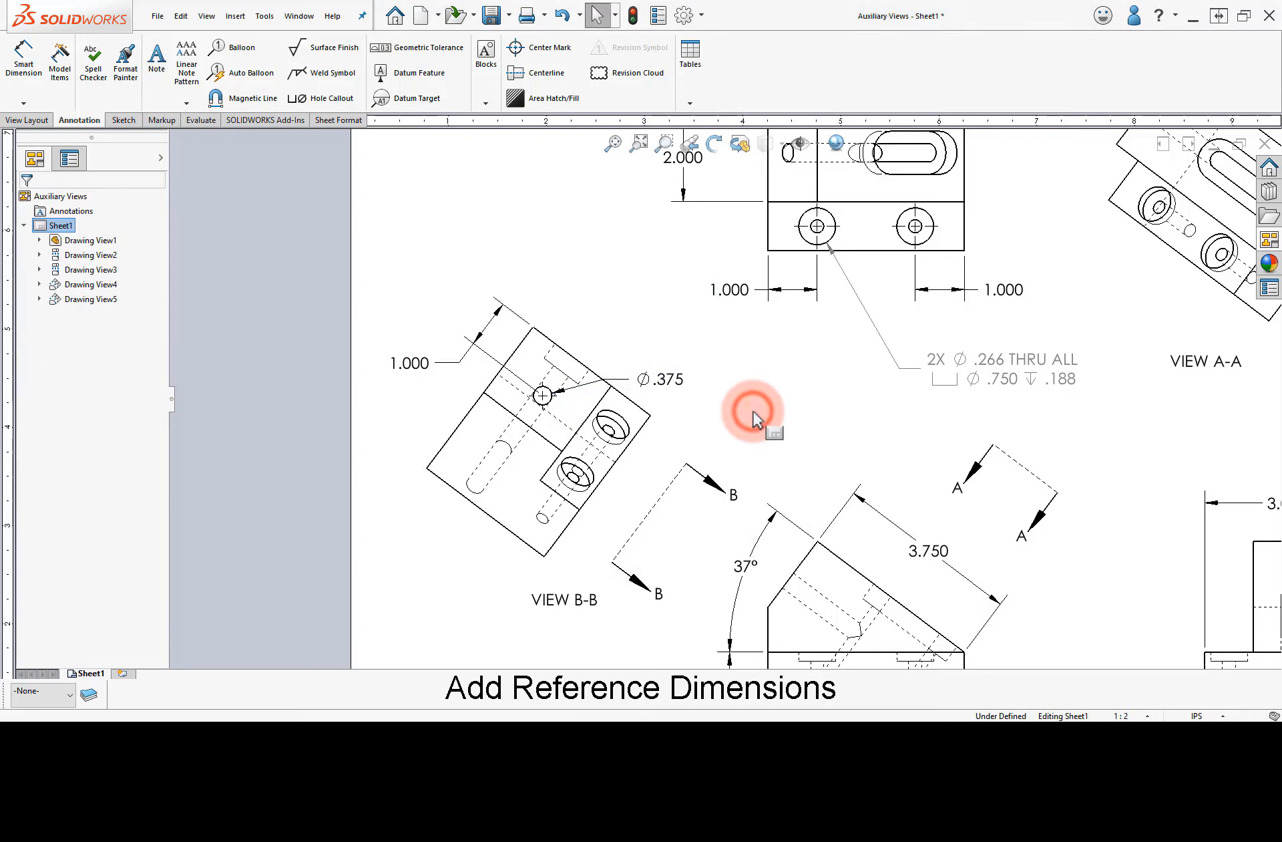
Dimension the Ø.375 hole's center from the long slanted outer edge in View B-B, placing the dimension outside the outline.
{"action": "right_click_drag", "start_coordinate": [753, 411], "coordinate": [744, 356]}
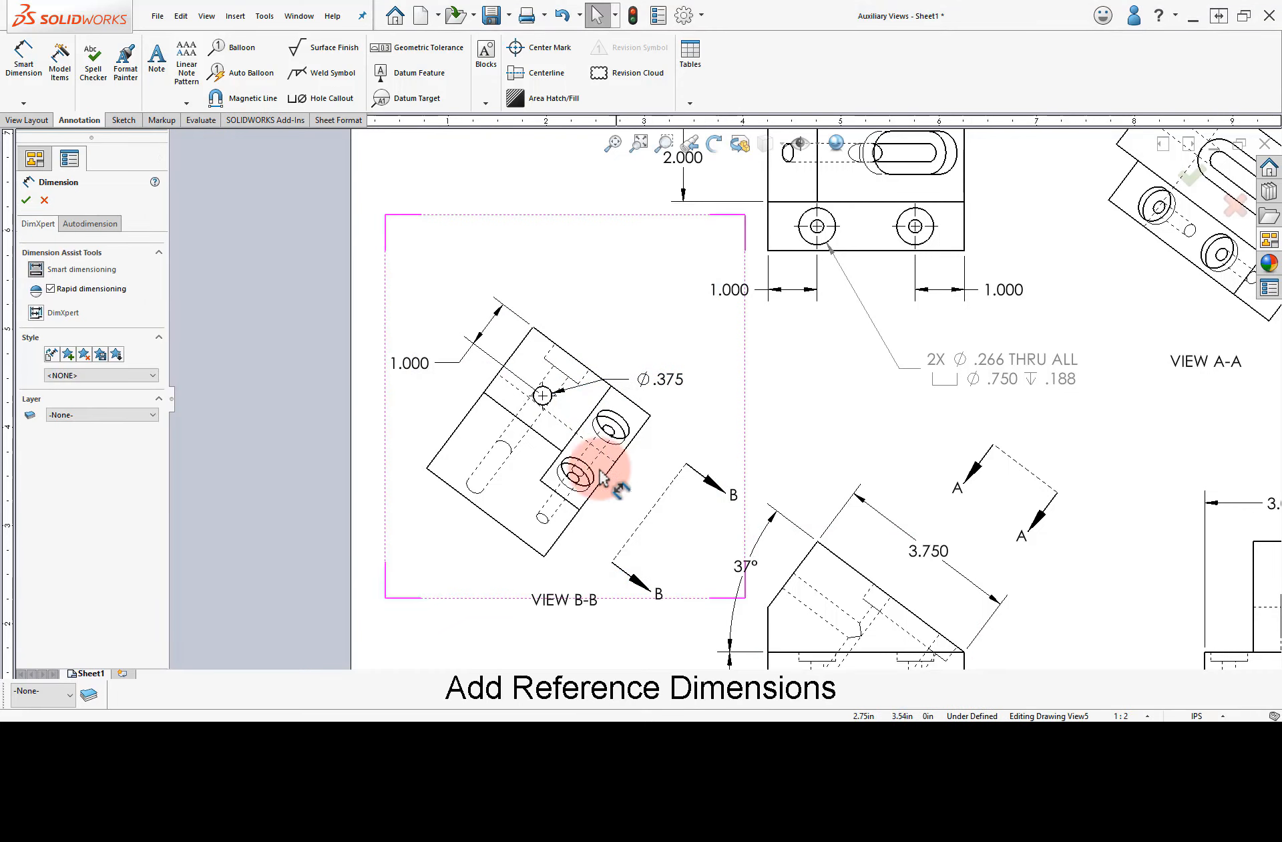
{"action": "left_click", "coordinate": [539, 400]}
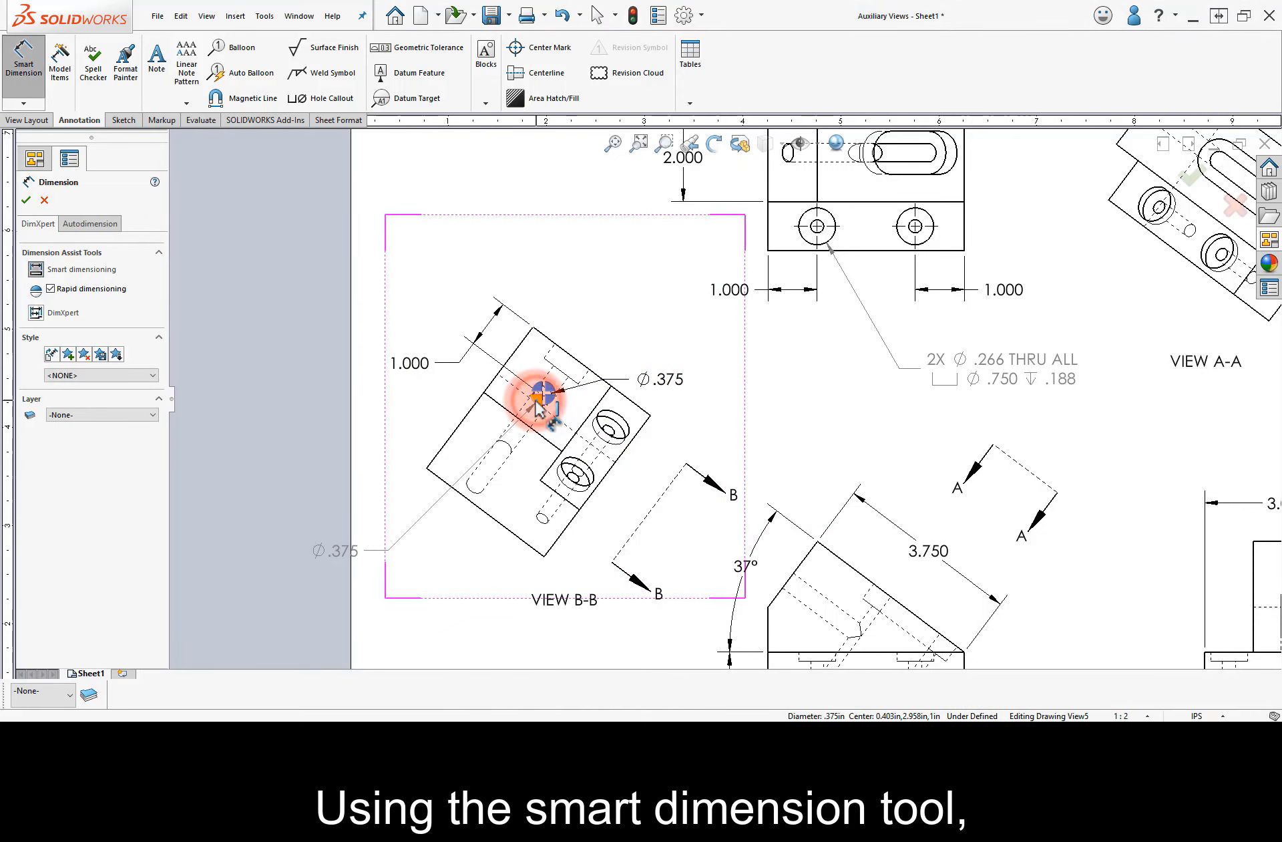
{"action": "left_click", "coordinate": [495, 372]}
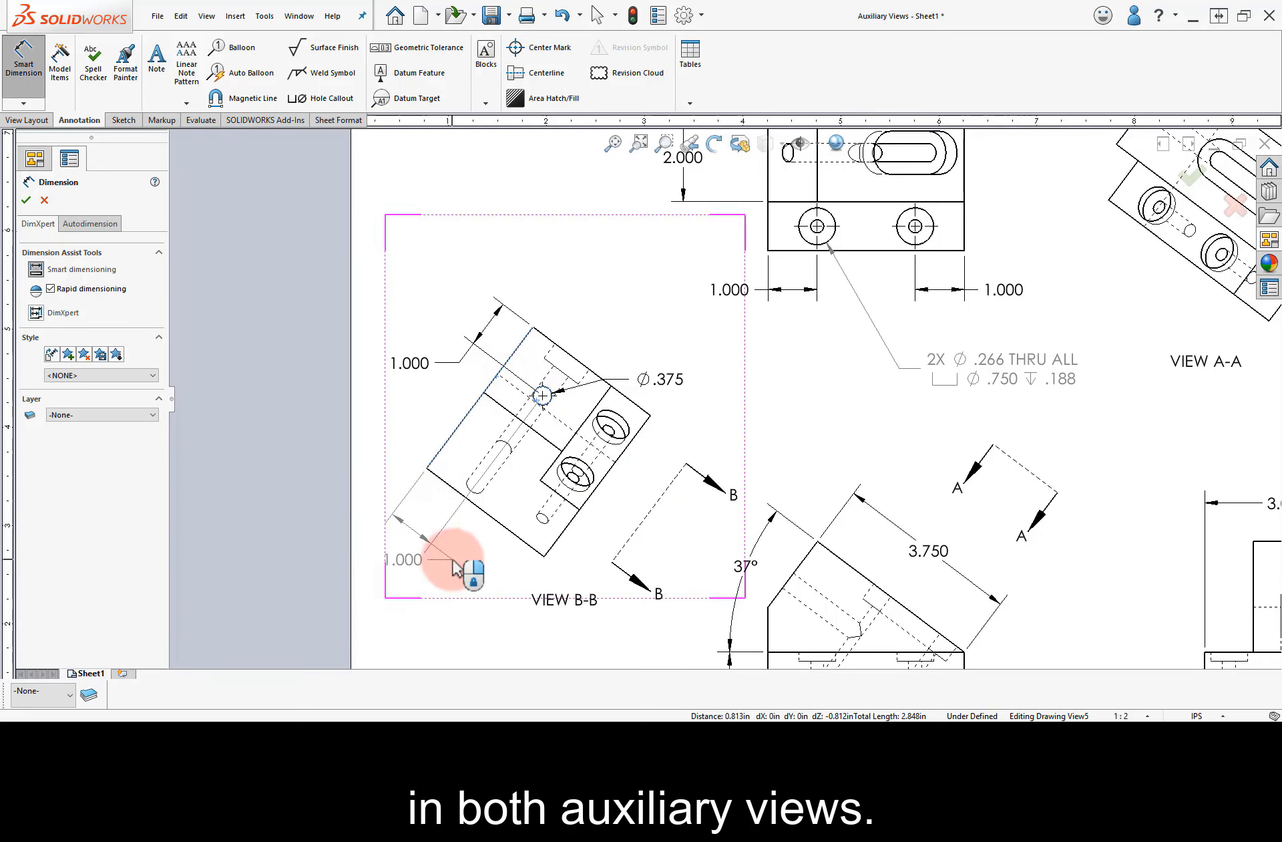
{"action": "left_click", "coordinate": [417, 522]}
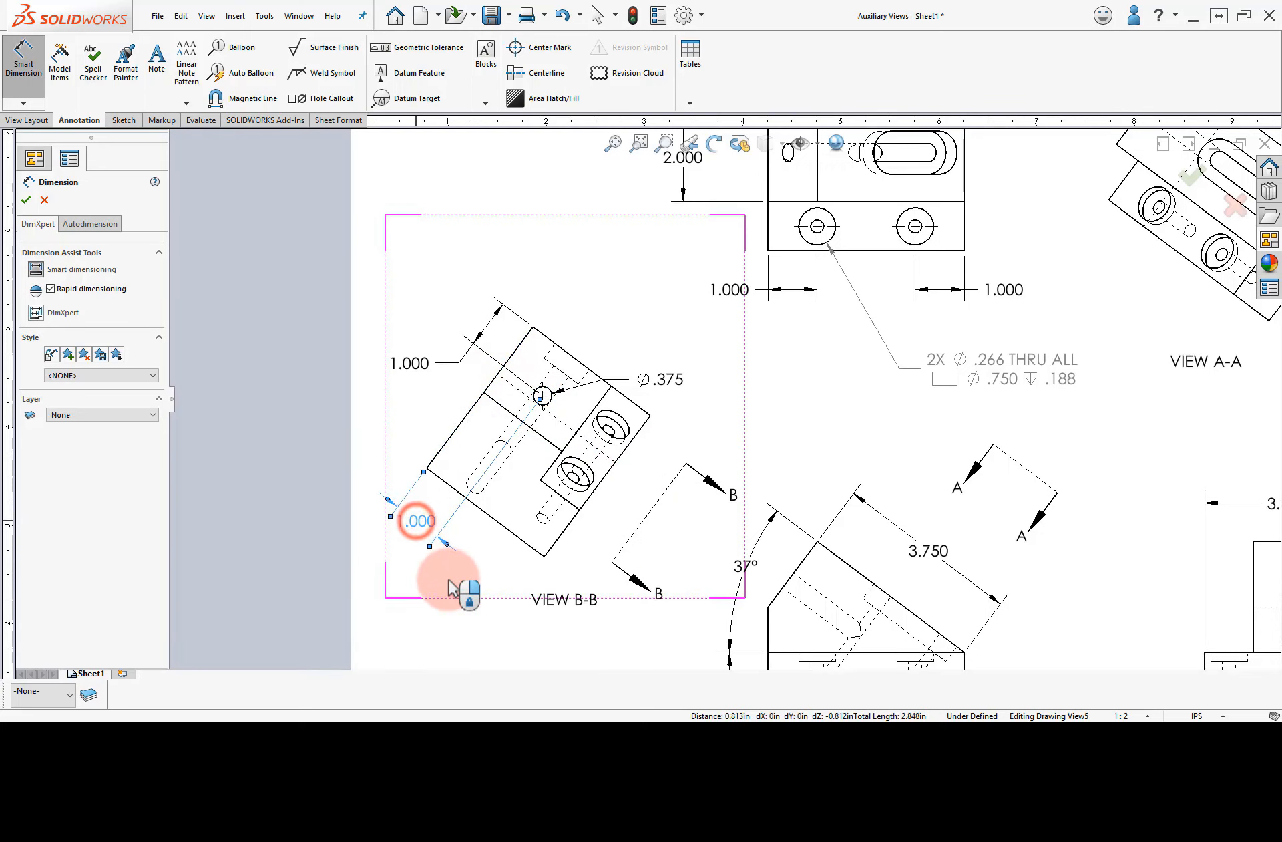
{"action": "left_click", "coordinate": [454, 611]}
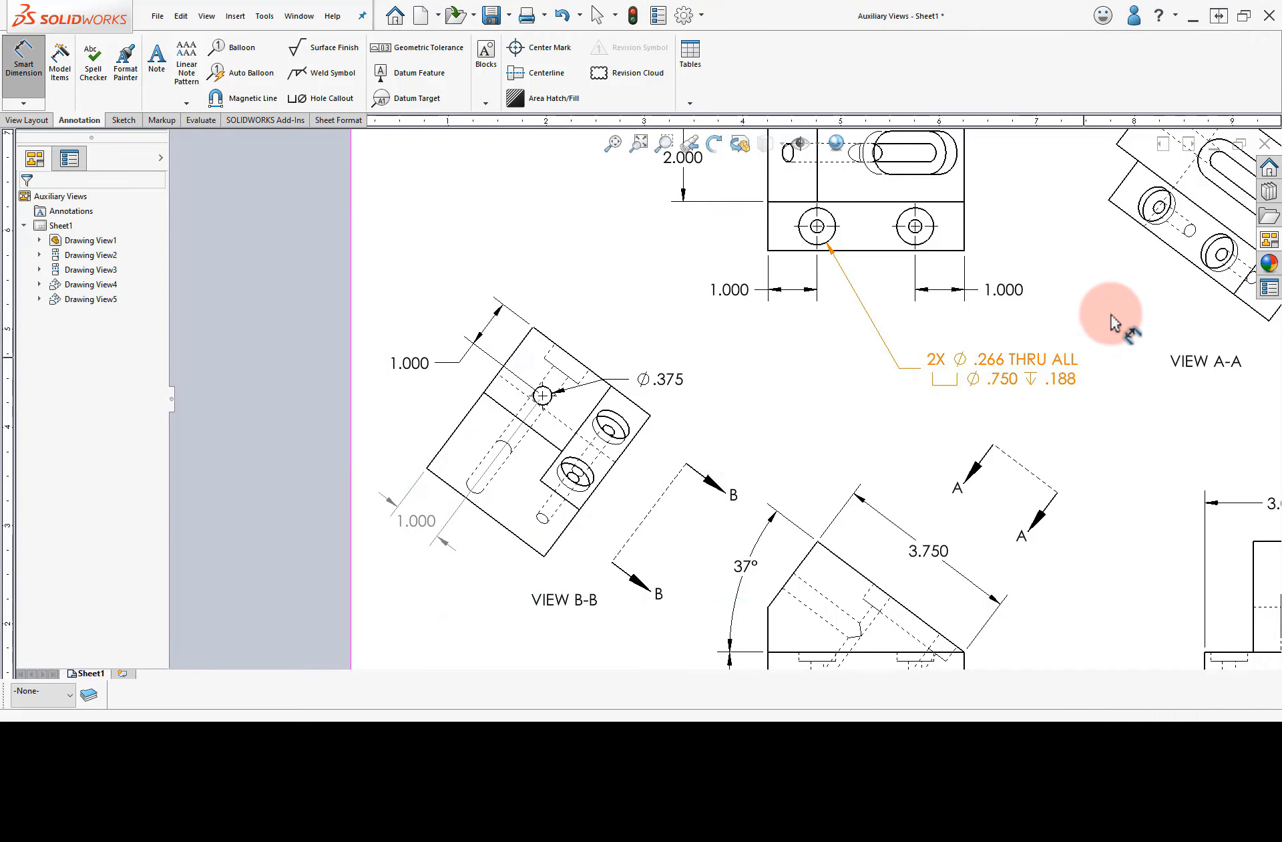
Dimension the counterbored holes' center distance from the front edge in the top view, placing it beside the 2.000 dimension.
{"action": "mouse_move", "coordinate": [1111, 314]}
{"action": "middle_mouse_down"}
{"action": "mouse_move", "coordinate": [925, 394]}
{"action": "mouse_move", "coordinate": [866, 512]}
{"action": "middle_mouse_up"}
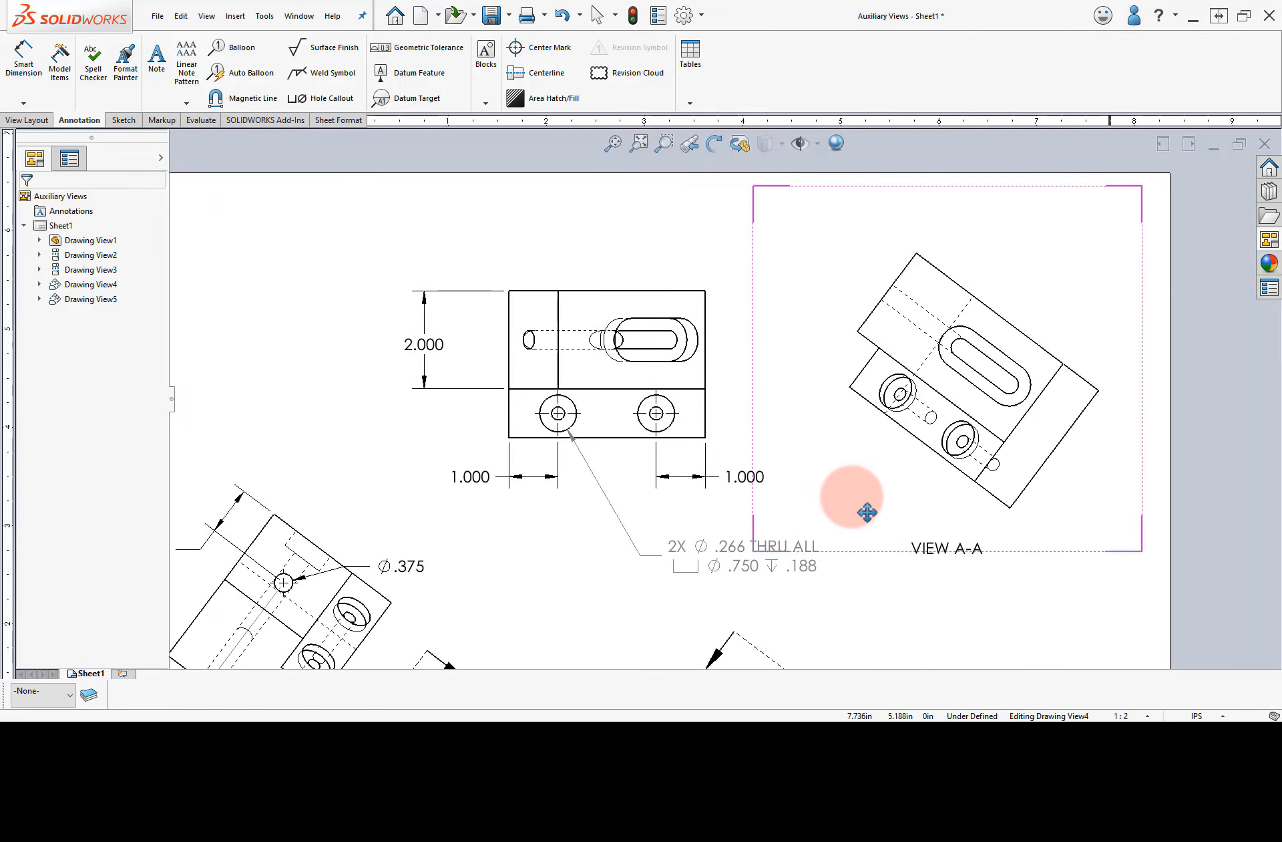
{"action": "key", "text": "d"}
{"action": "left_click", "coordinate": [661, 432]}
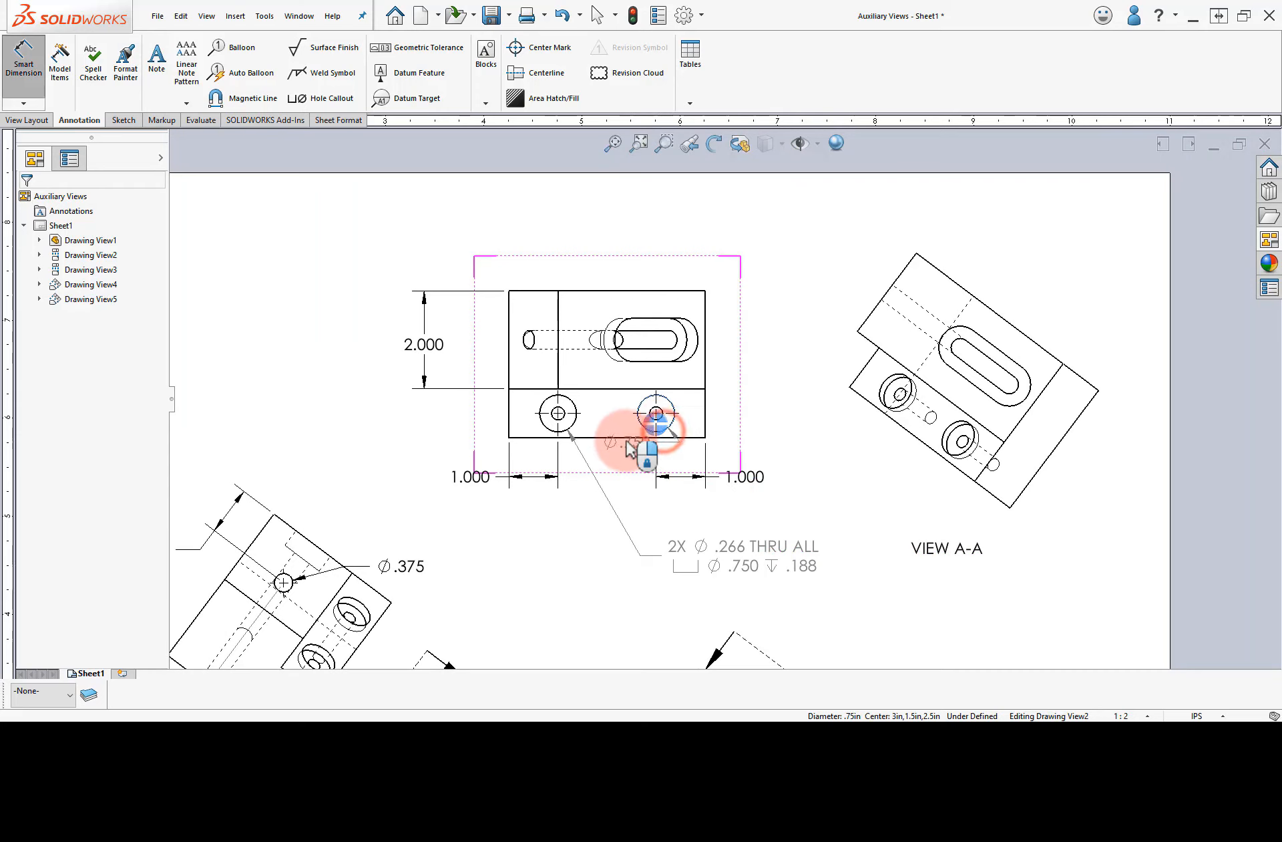
{"action": "left_click", "coordinate": [625, 439]}
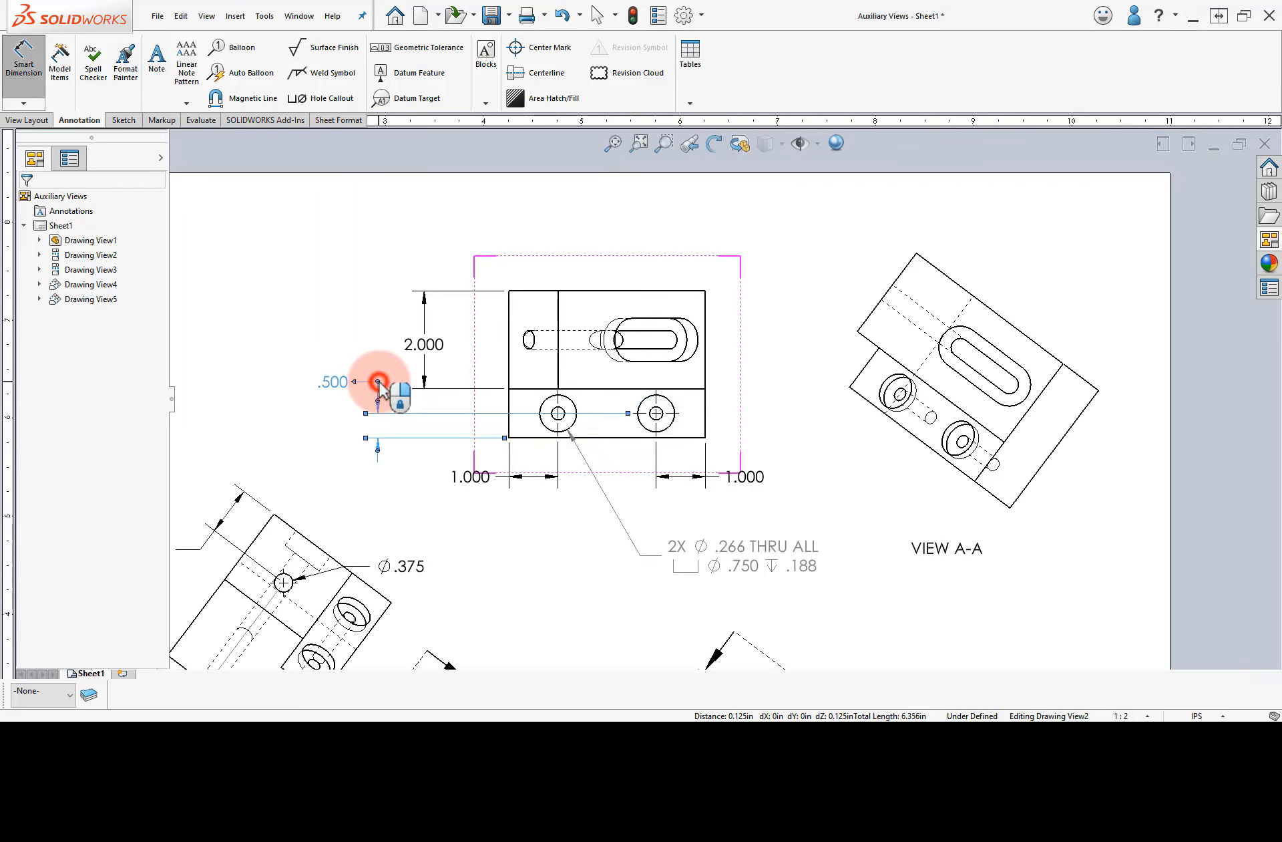
{"action": "left_click", "coordinate": [378, 382]}
Dimension the outer slot radius and the slot center's distance from the upper long edge in View A-A, keeping the two texts apart.
{"action": "middle_click_drag", "start_coordinate": [848, 431], "coordinate": [687, 449]}
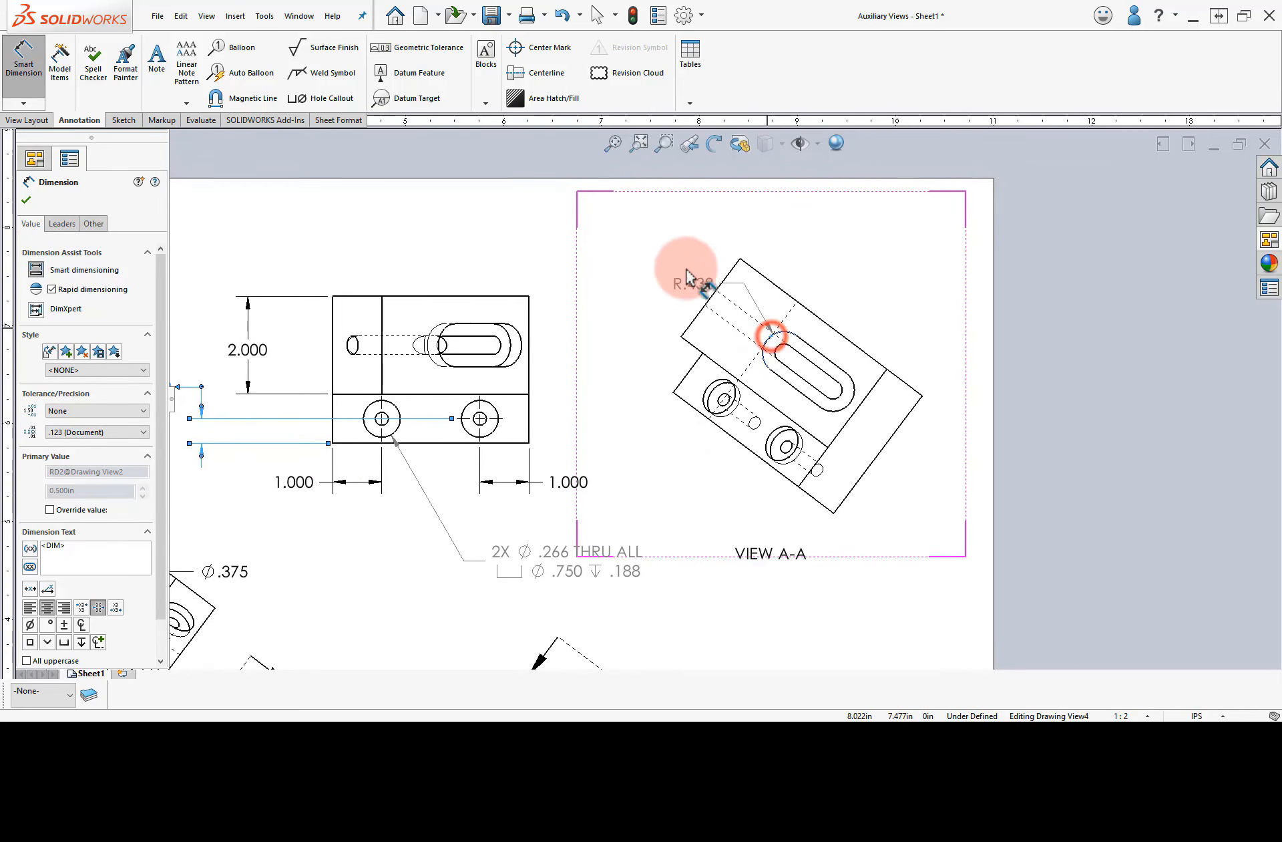
{"action": "left_click", "coordinate": [668, 260]}
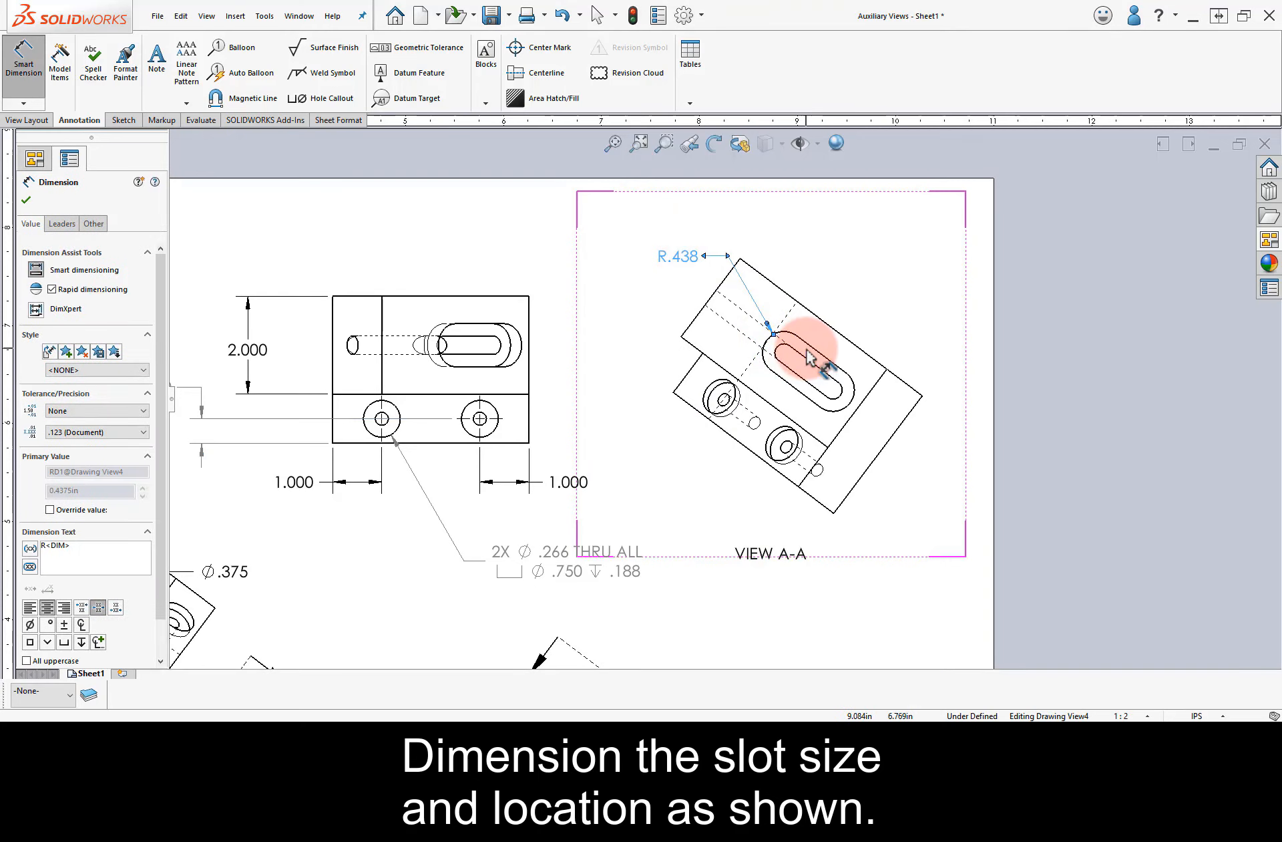
{"action": "left_click", "coordinate": [788, 338]}
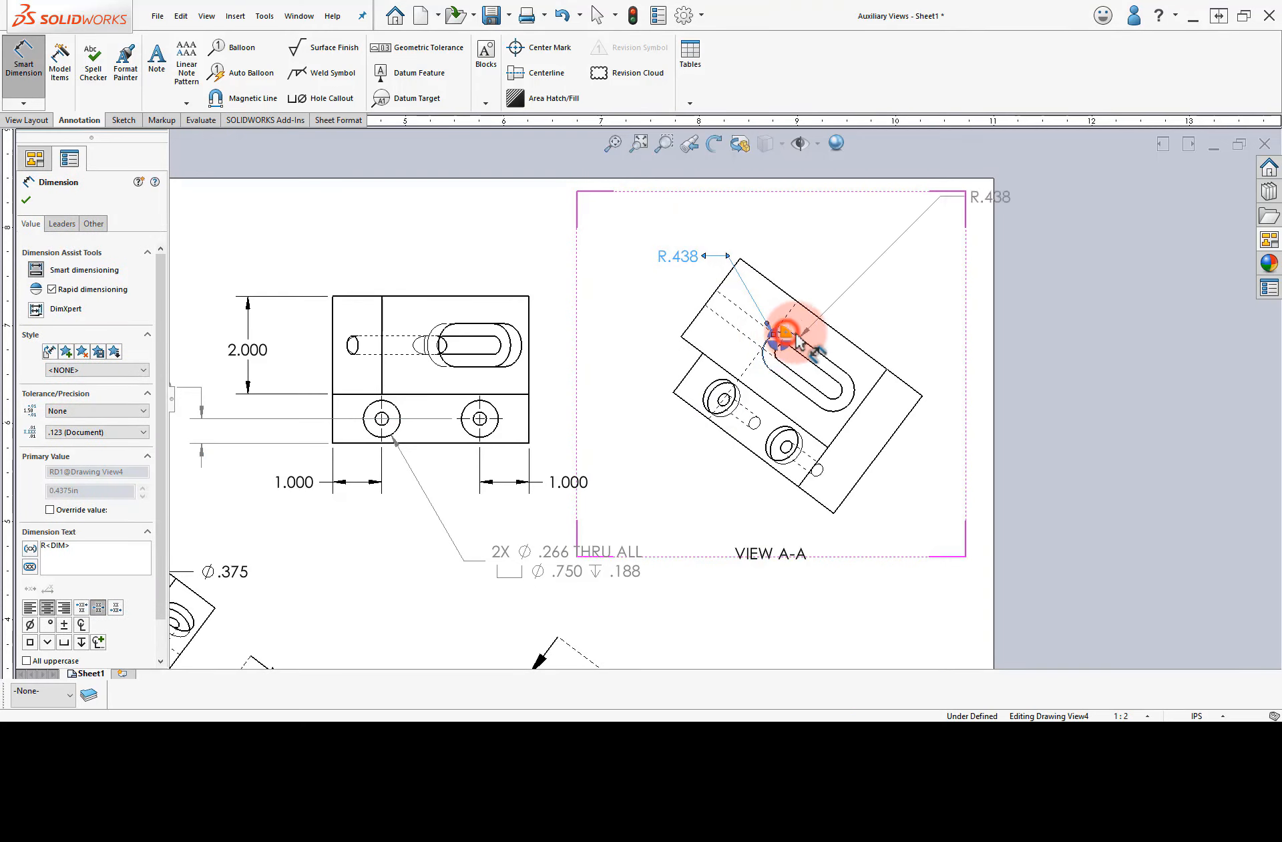
{"action": "left_click", "coordinate": [843, 342]}
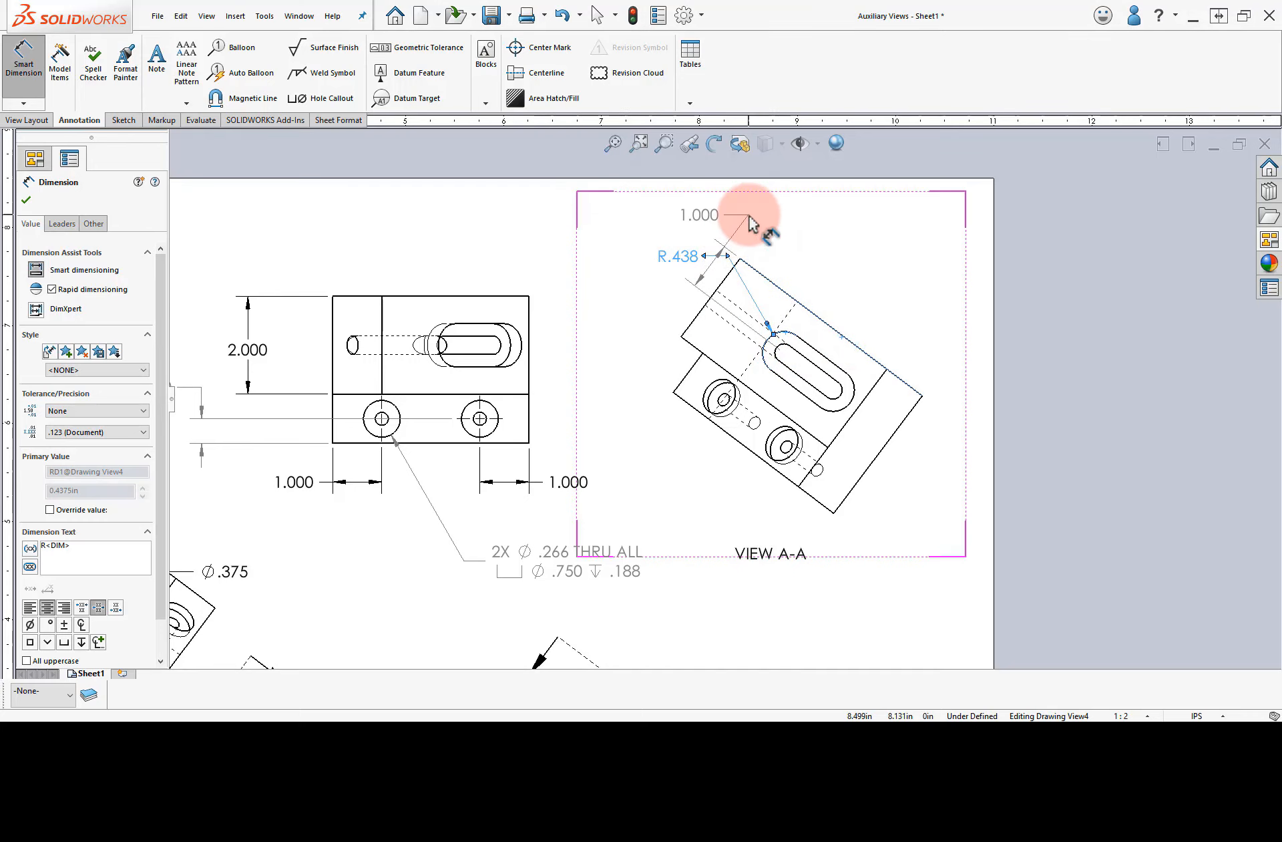
{"action": "left_click", "coordinate": [748, 215]}
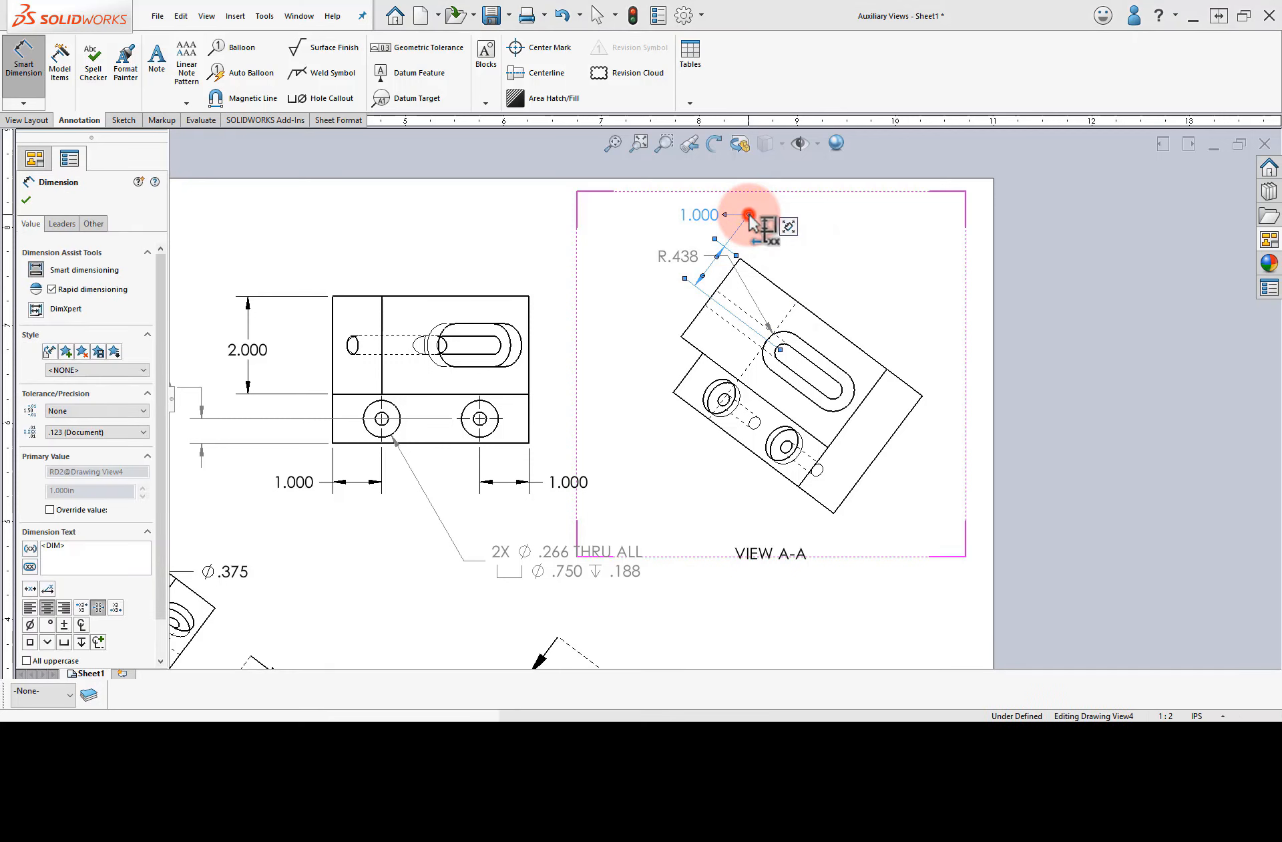
{"action": "left_click_drag", "start_coordinate": [683, 256], "coordinate": [635, 324]}
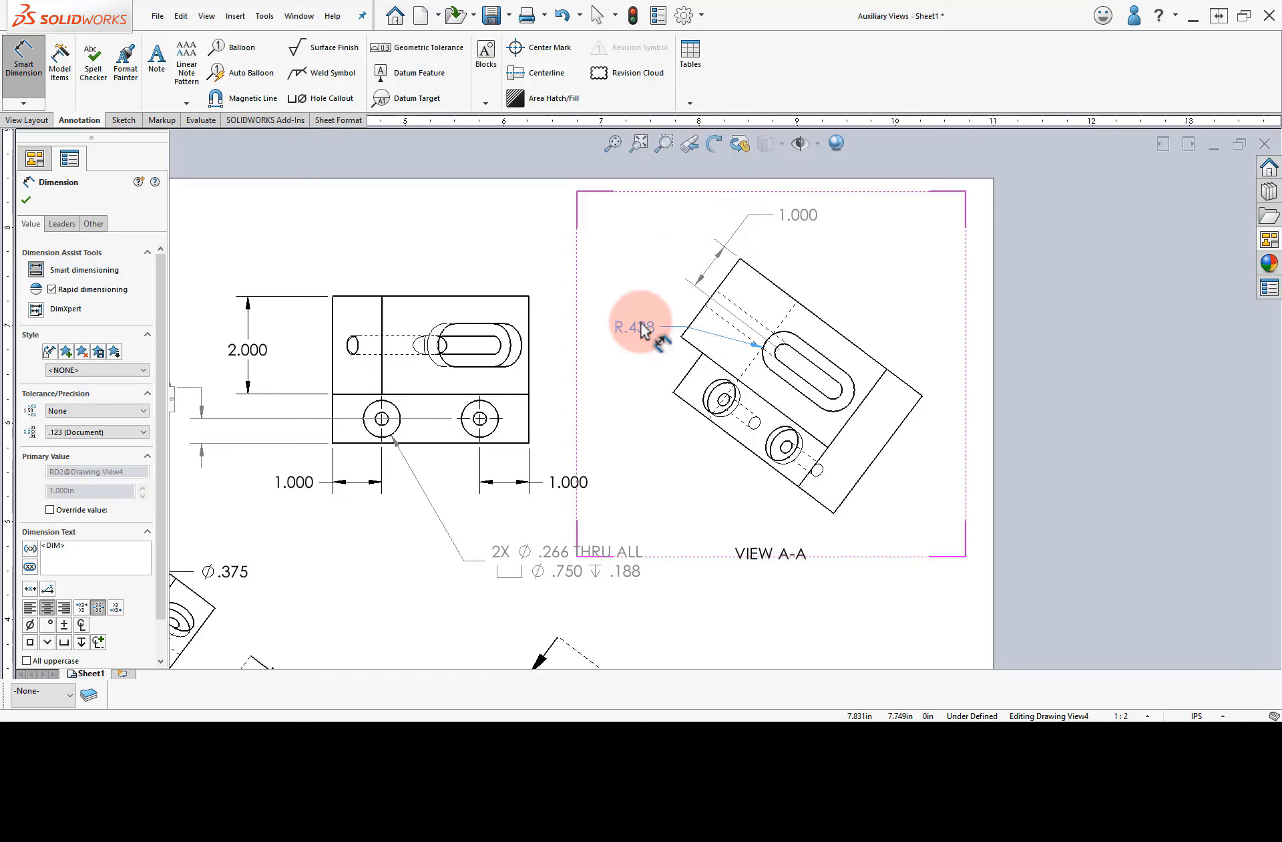
Dimension the slot's straight length and its end-arc center's distance from the nearby inner edge in View A-A, spacing both outside the part.
{"action": "left_click", "coordinate": [817, 350]}
{"action": "left_click", "coordinate": [858, 302]}
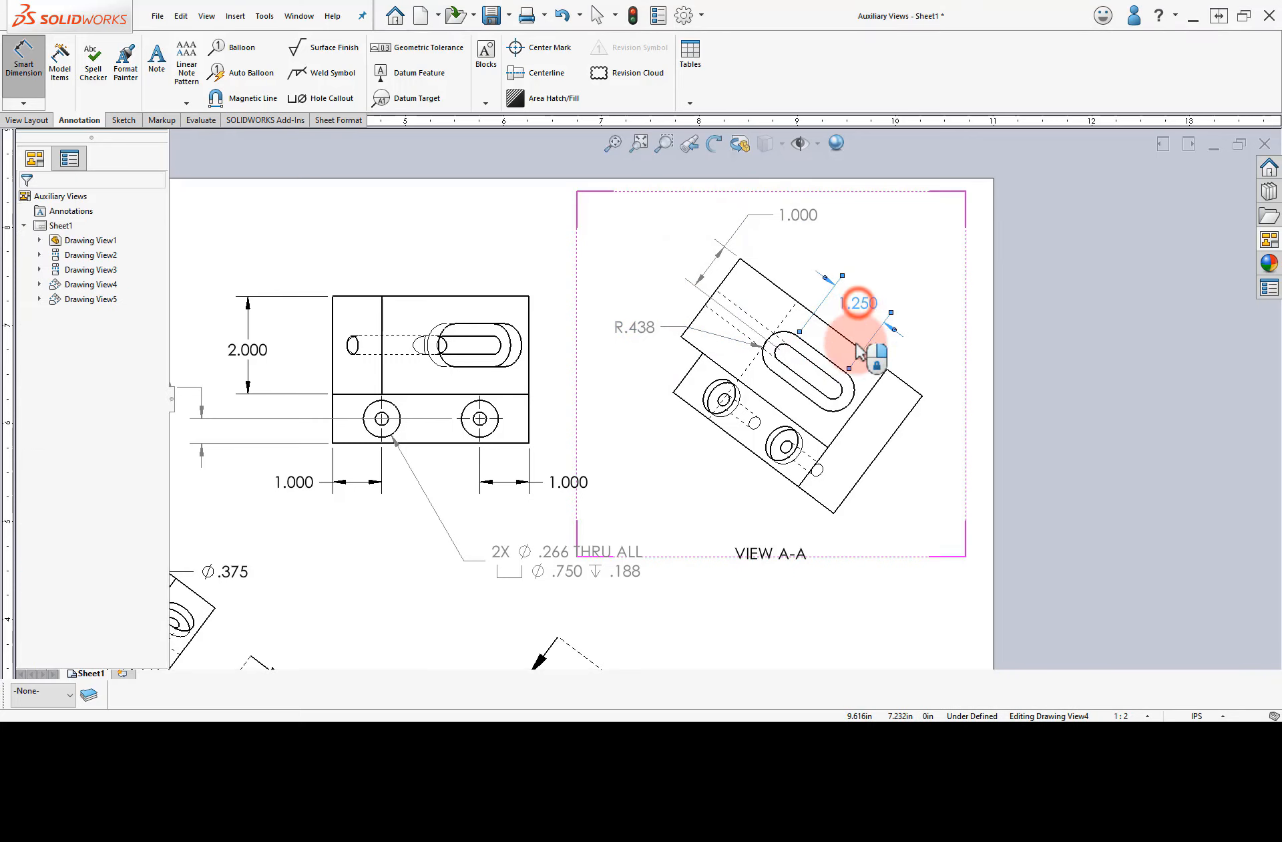
{"action": "left_click", "coordinate": [854, 384]}
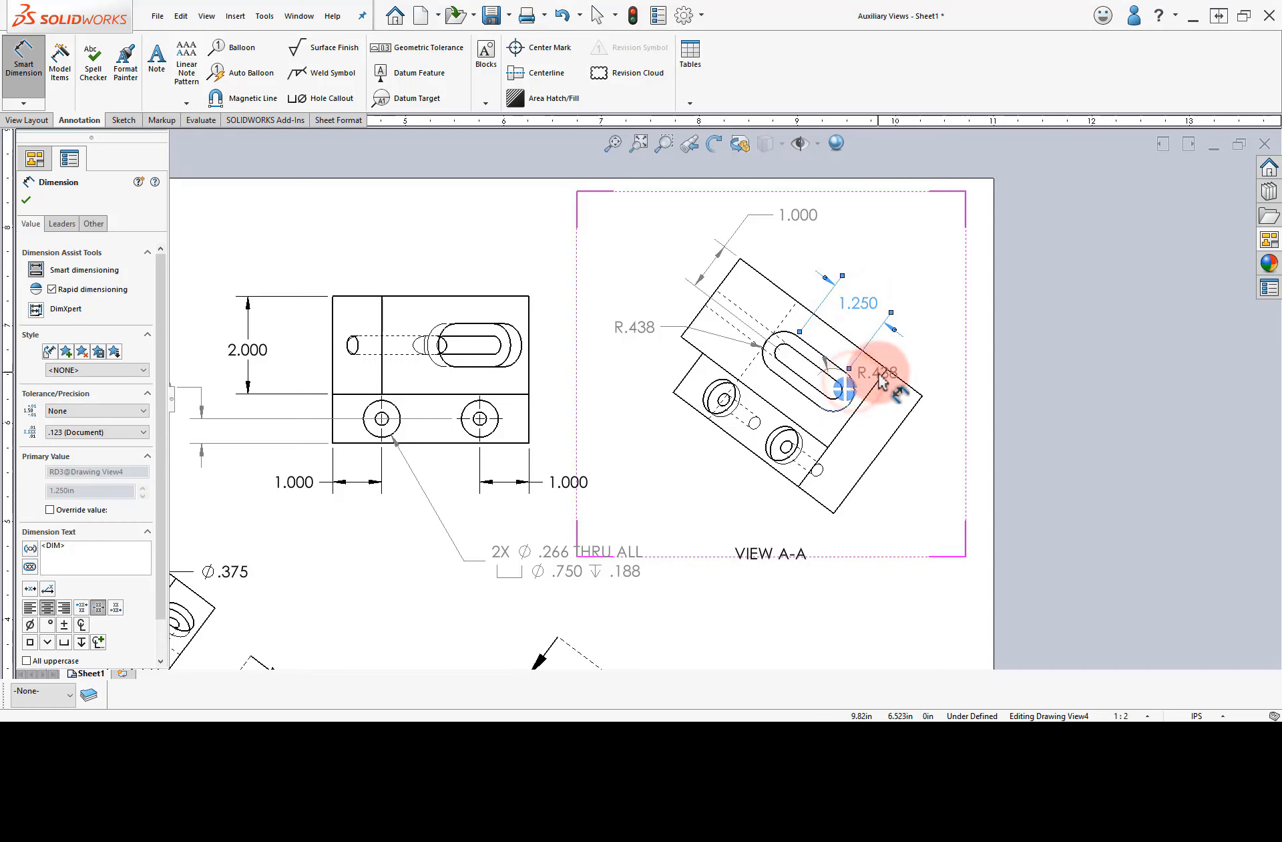
{"action": "left_click", "coordinate": [881, 379]}
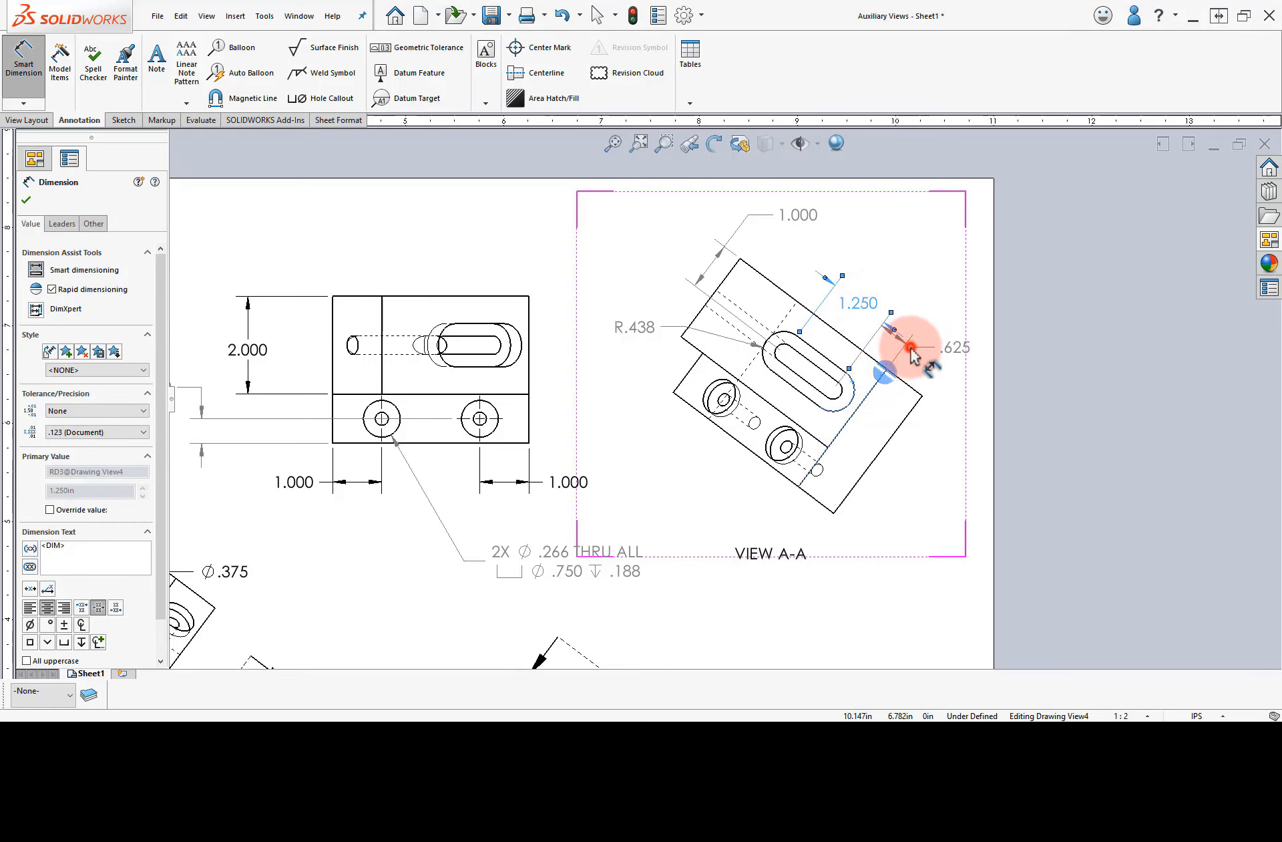
{"action": "left_click", "coordinate": [911, 347]}
{"action": "left_click_drag", "start_coordinate": [856, 304], "coordinate": [874, 279]}
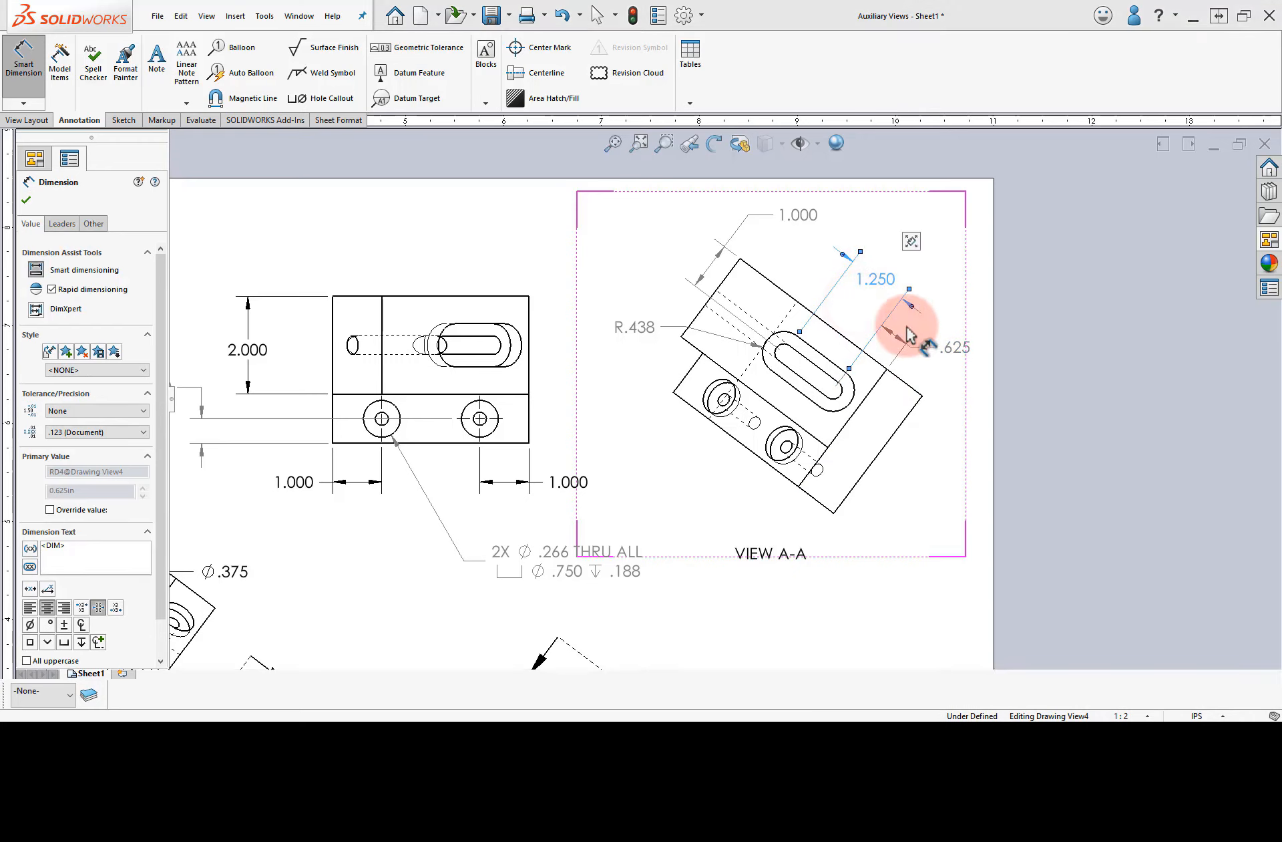
{"action": "left_click", "coordinate": [927, 369]}
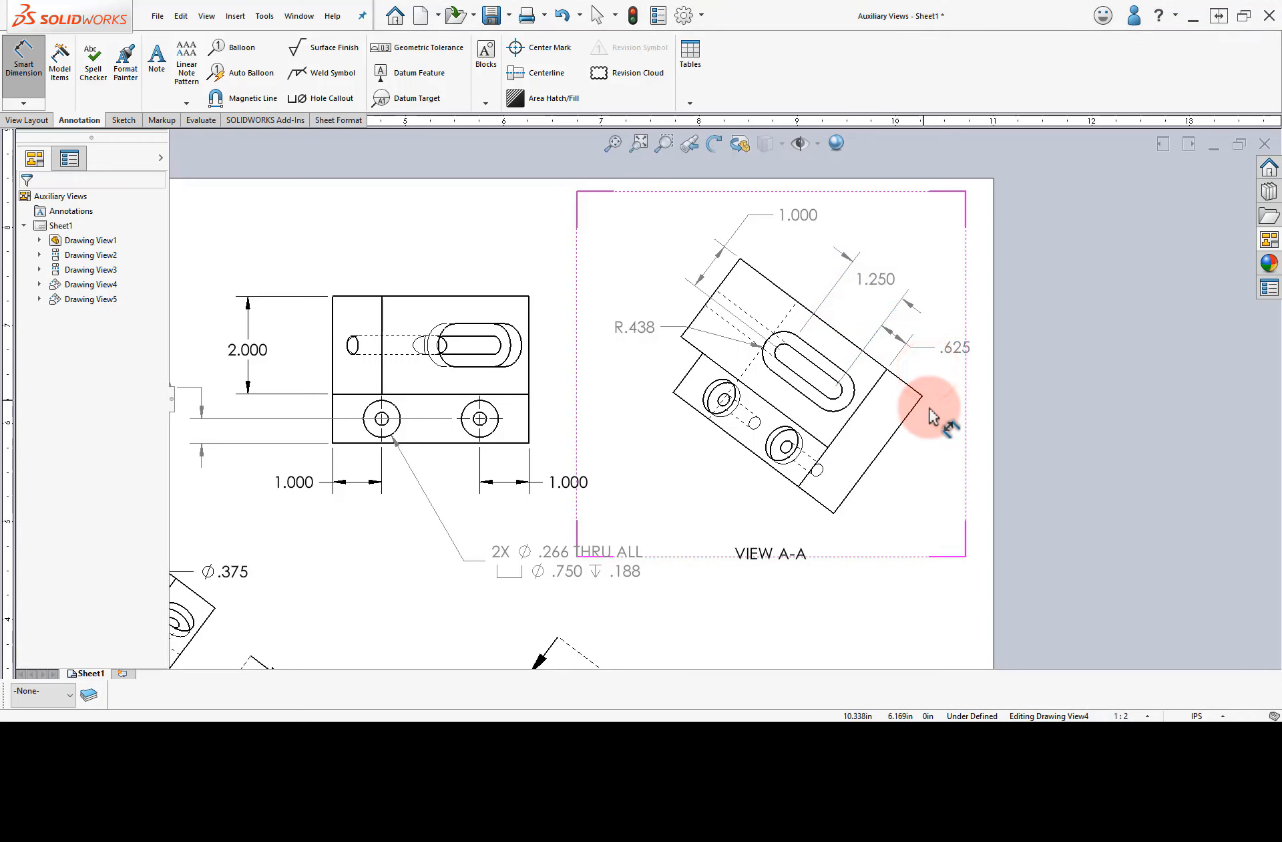
Dimension the inner slot's end radius in View A-A, placing the text outside the part outline.
{"action": "left_click", "coordinate": [839, 396]}
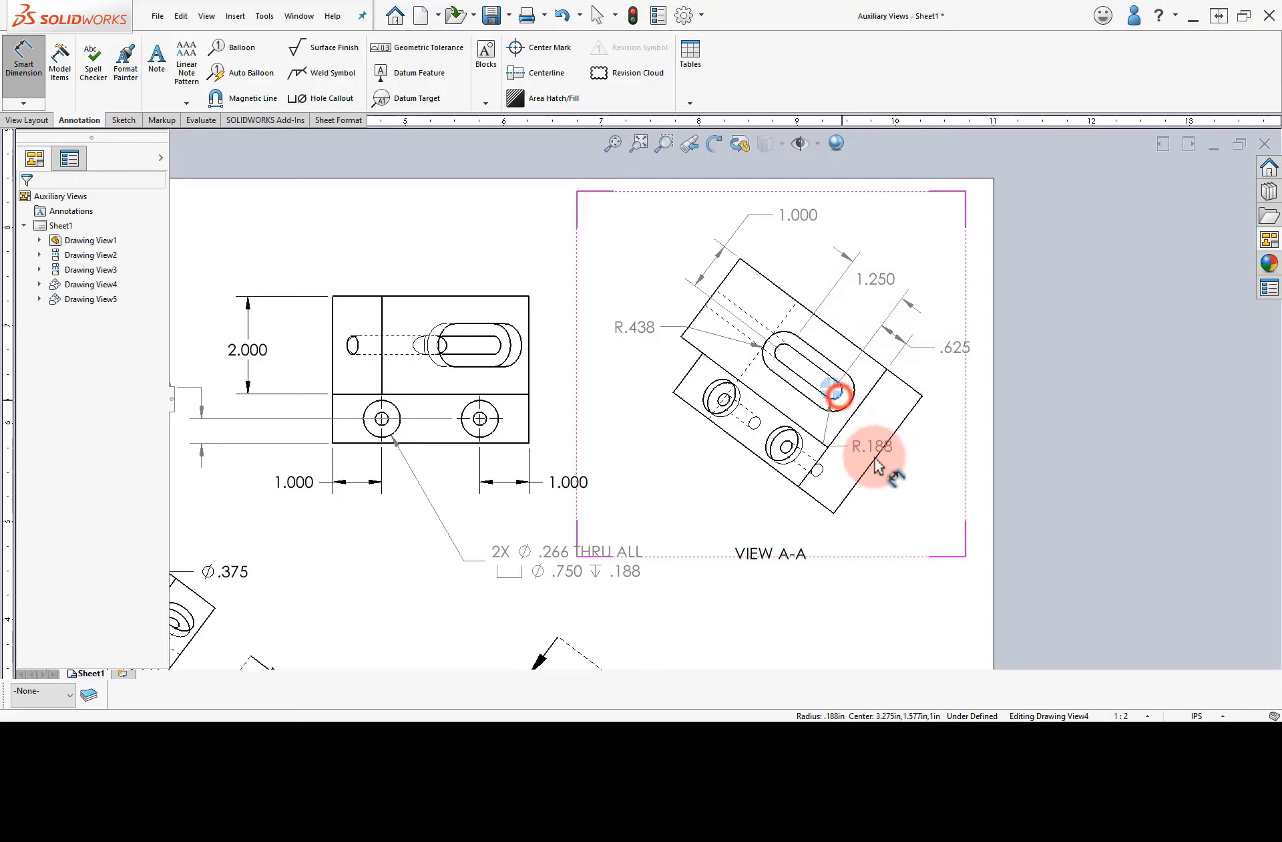
{"action": "left_click", "coordinate": [921, 481]}
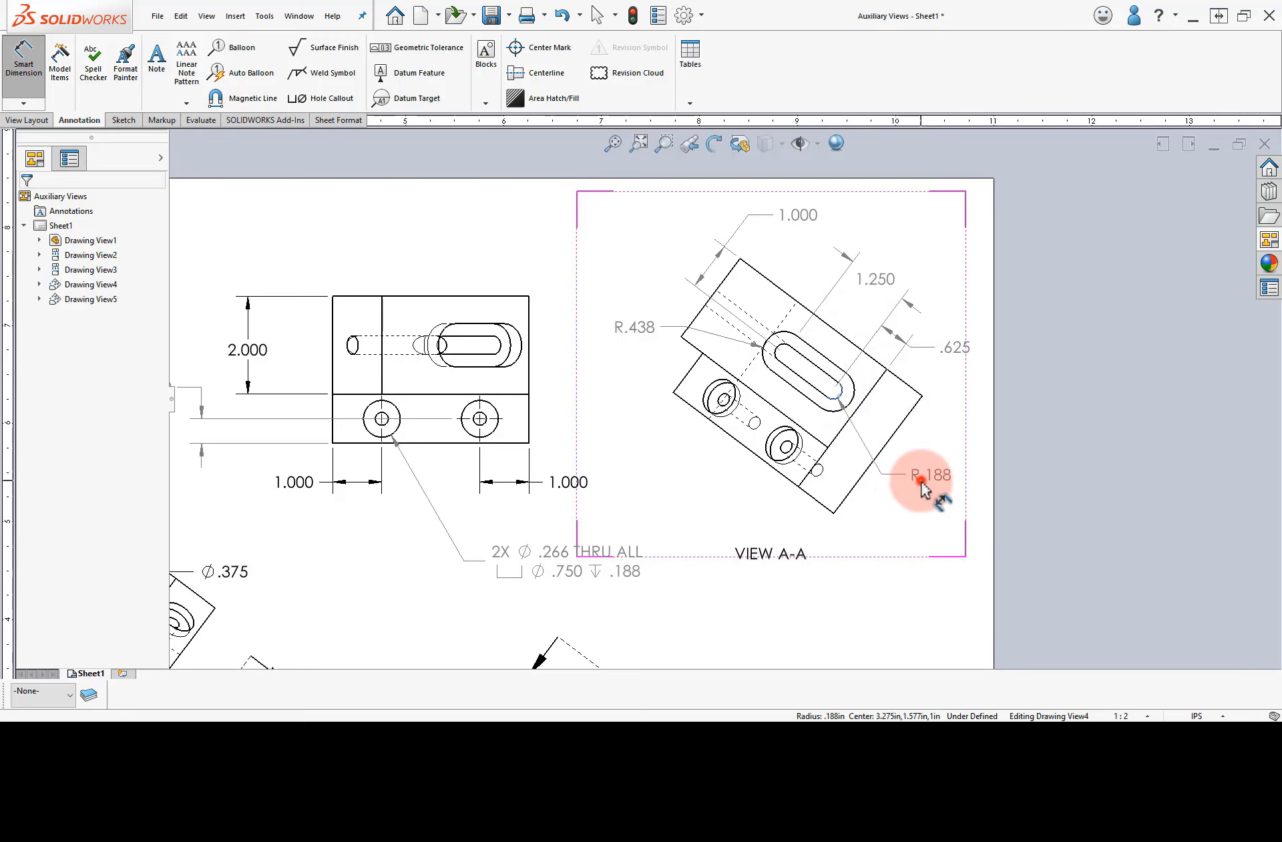
{"action": "left_click", "coordinate": [900, 526]}
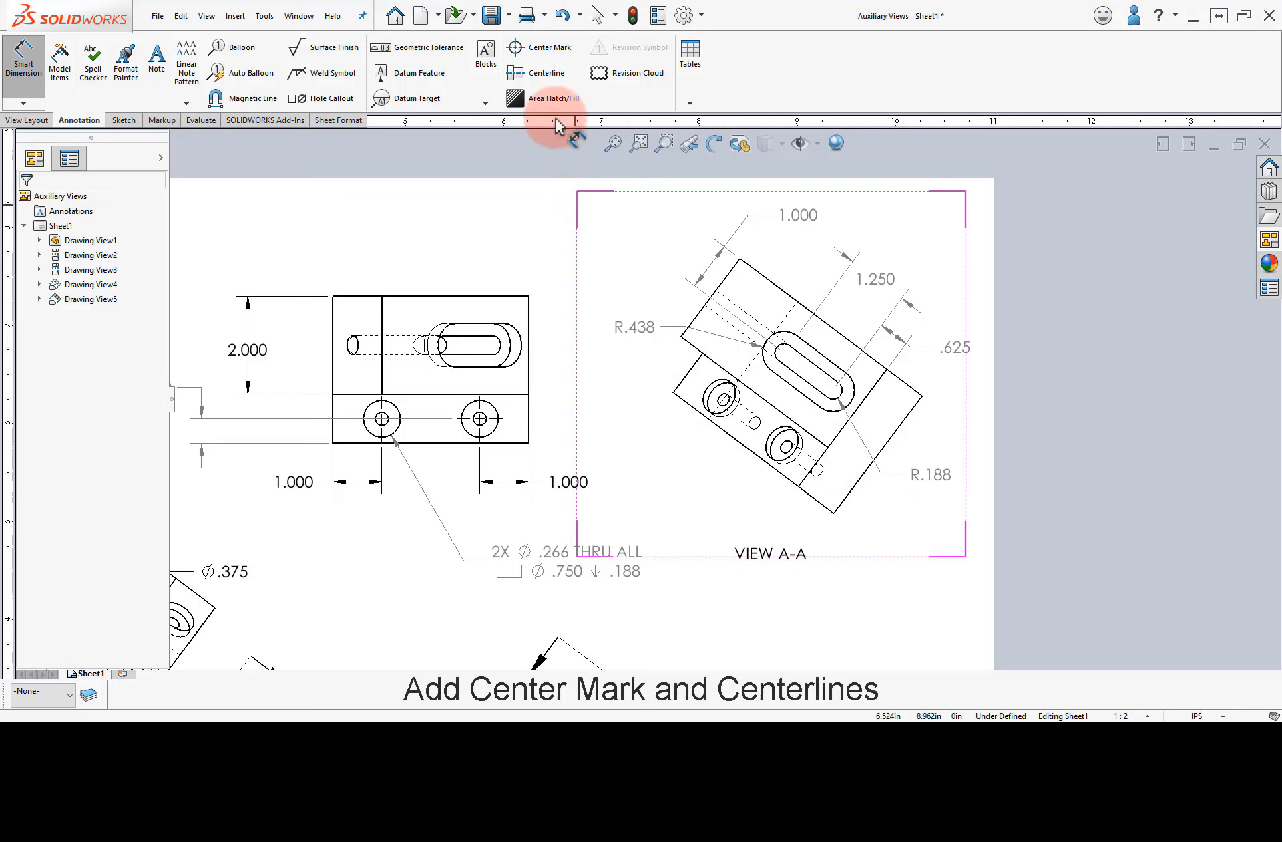
Add a center mark to the slot in View A-A using the slot ends option.
{"action": "left_click", "coordinate": [549, 50]}
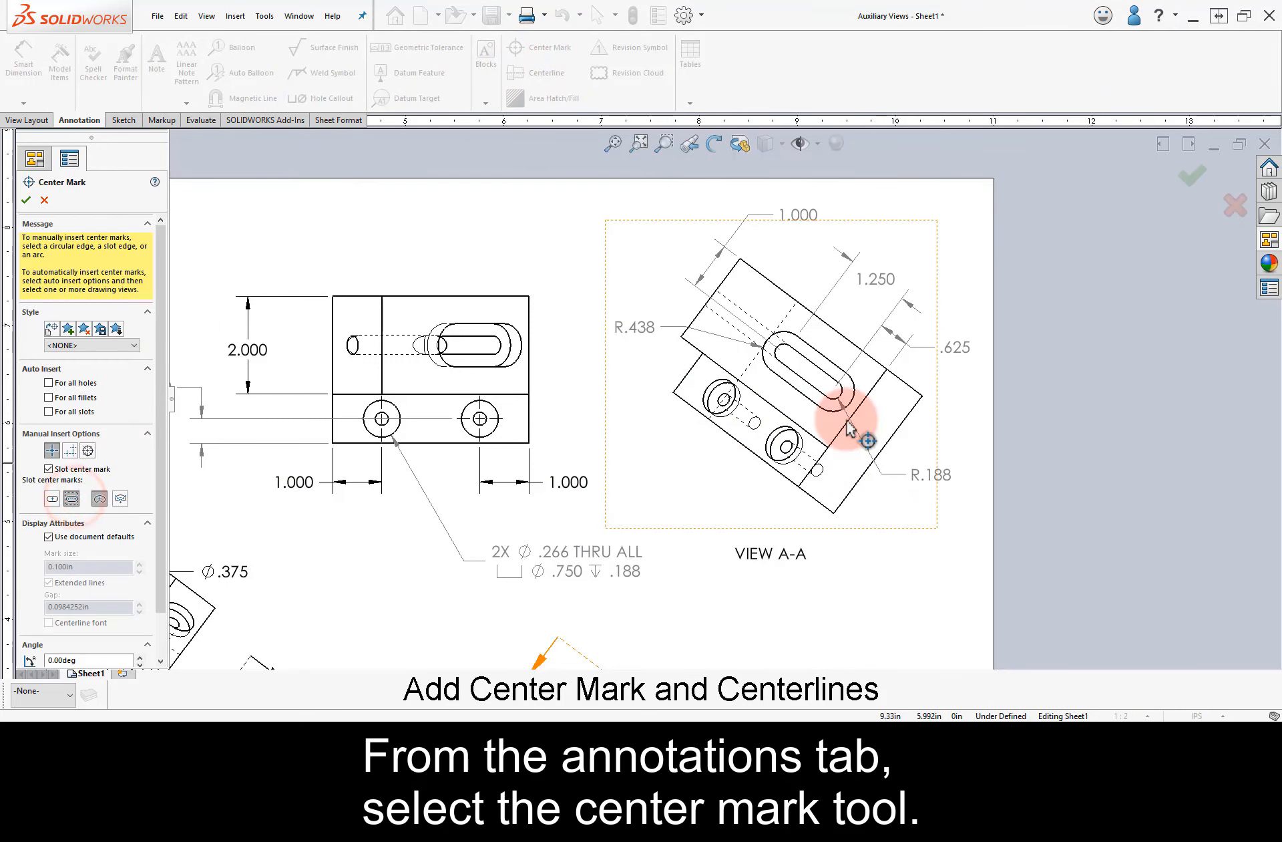
{"action": "left_click", "coordinate": [854, 398]}
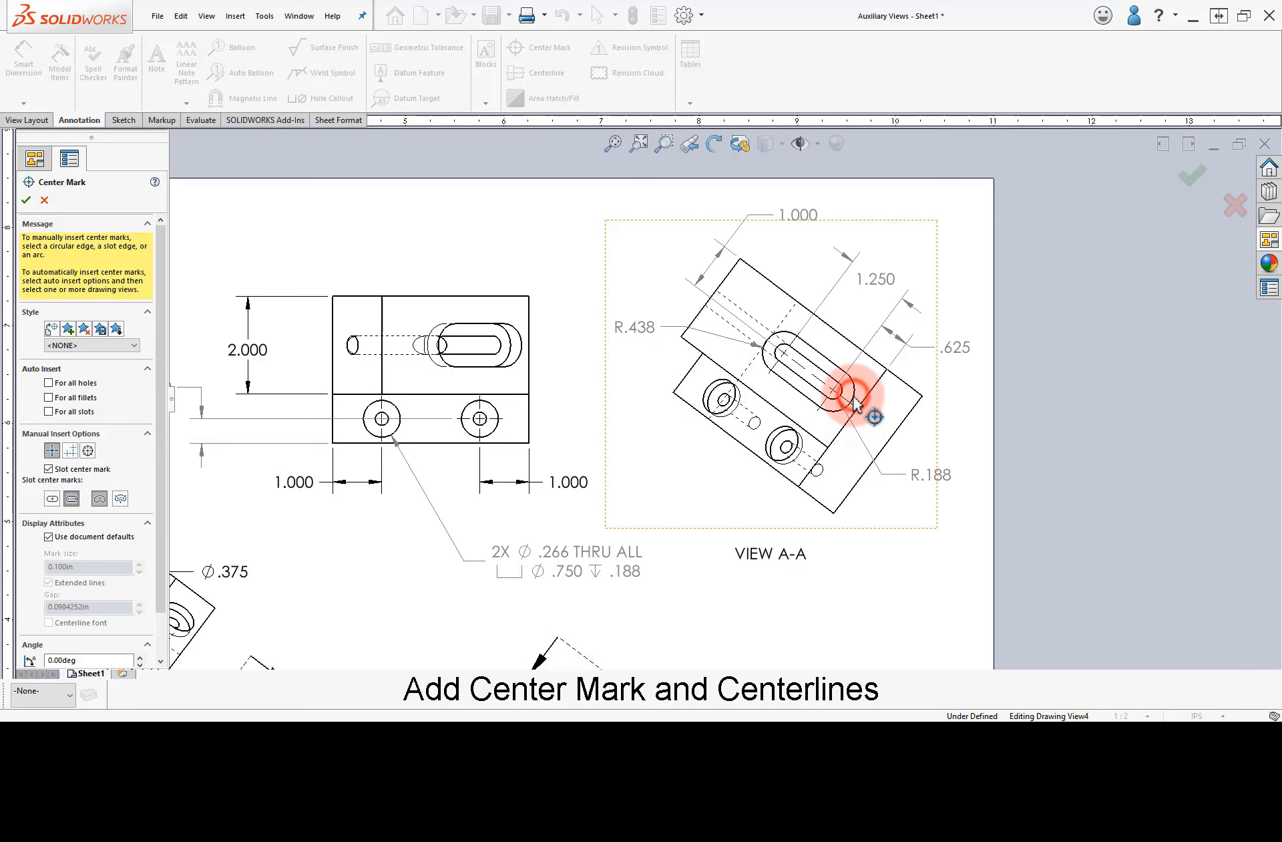
{"action": "left_click", "coordinate": [1189, 179]}
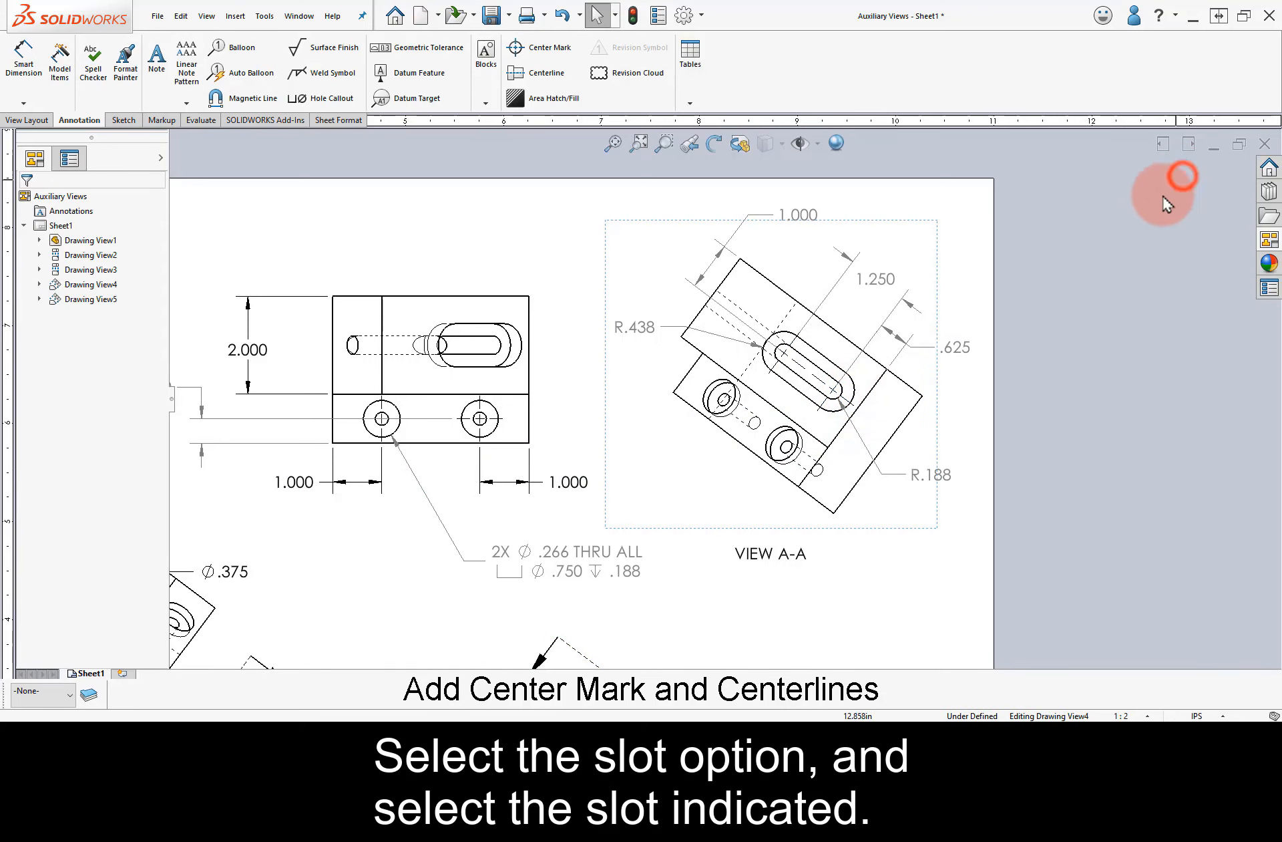
Auto-insert centerlines in the top, right, front and both auxiliary views.
{"action": "left_click", "coordinate": [546, 73]}
{"action": "left_click", "coordinate": [70, 344]}
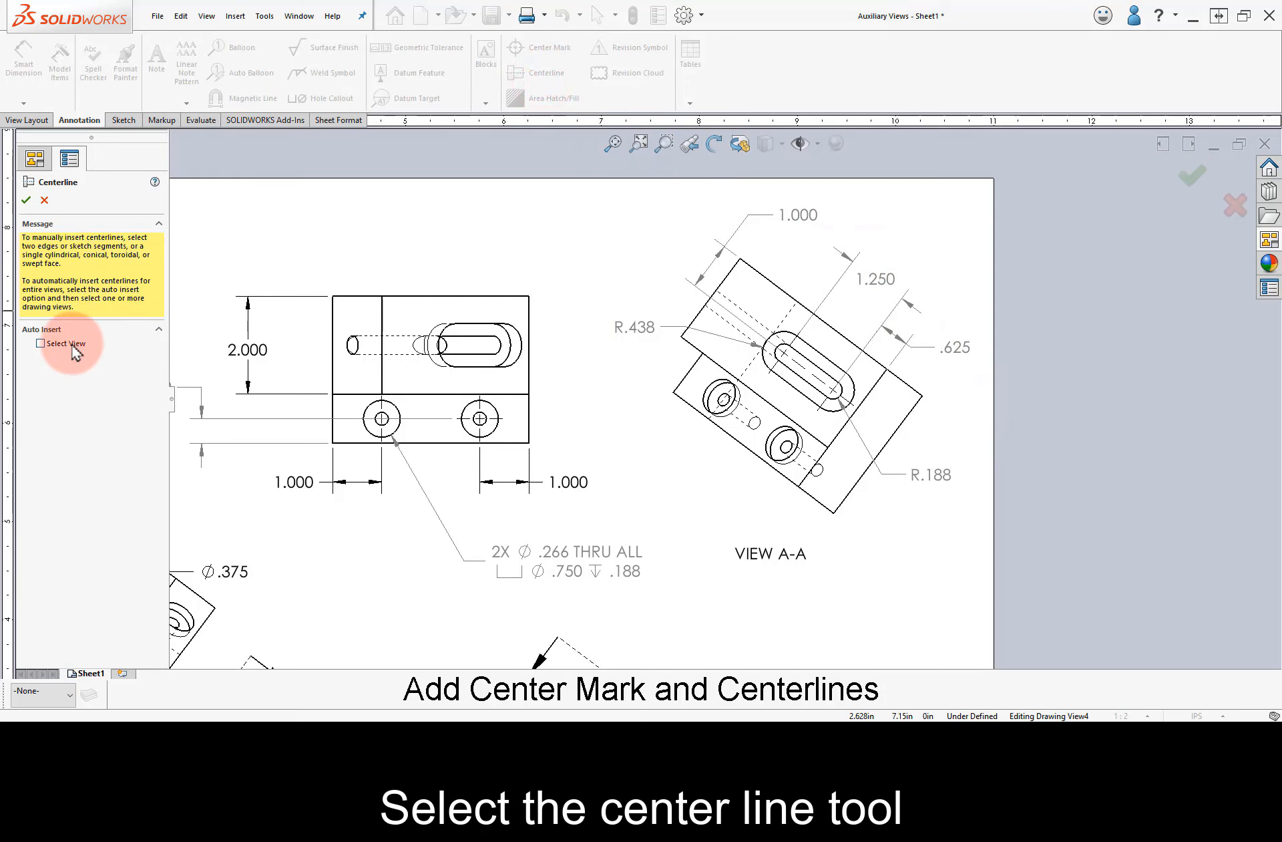
{"action": "left_click", "coordinate": [344, 365]}
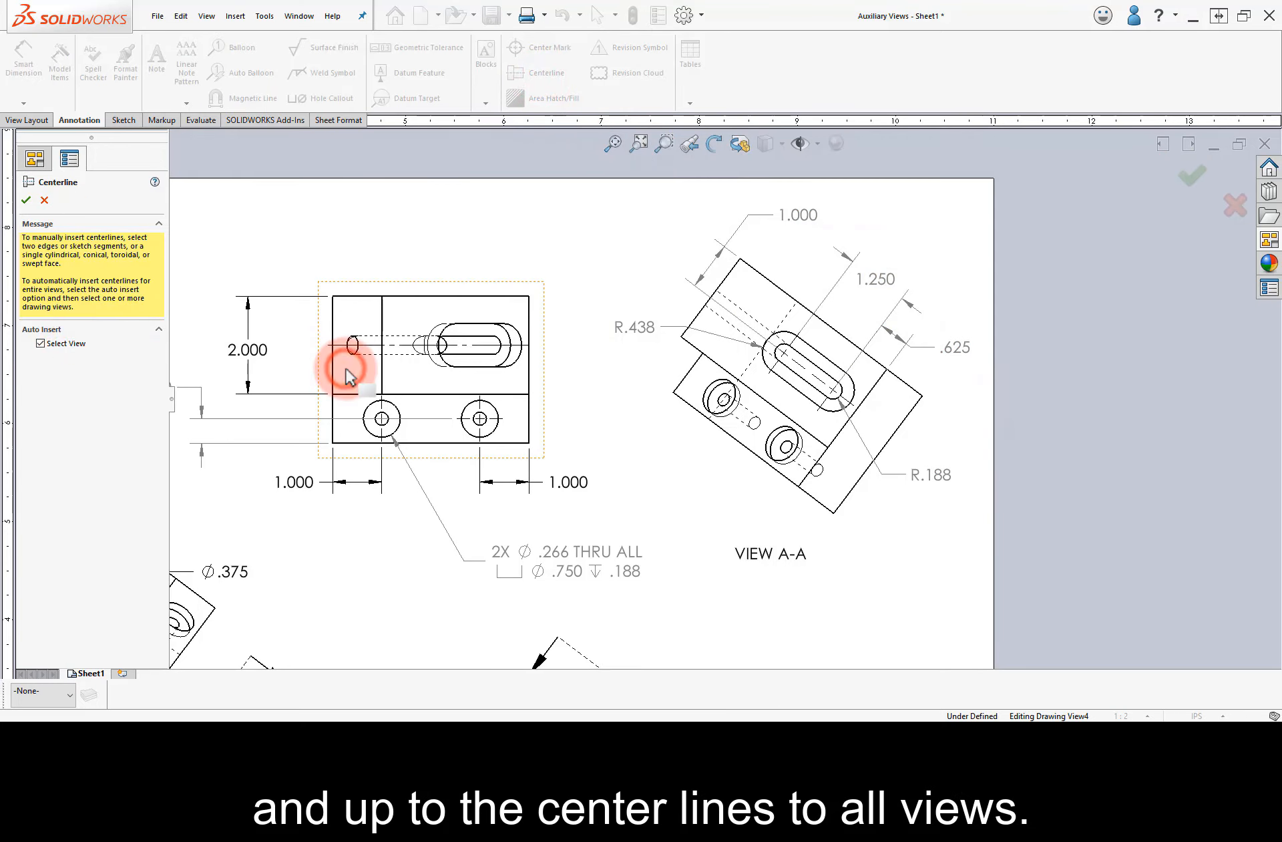
{"action": "left_click", "coordinate": [447, 355]}
{"action": "left_click", "coordinate": [895, 403]}
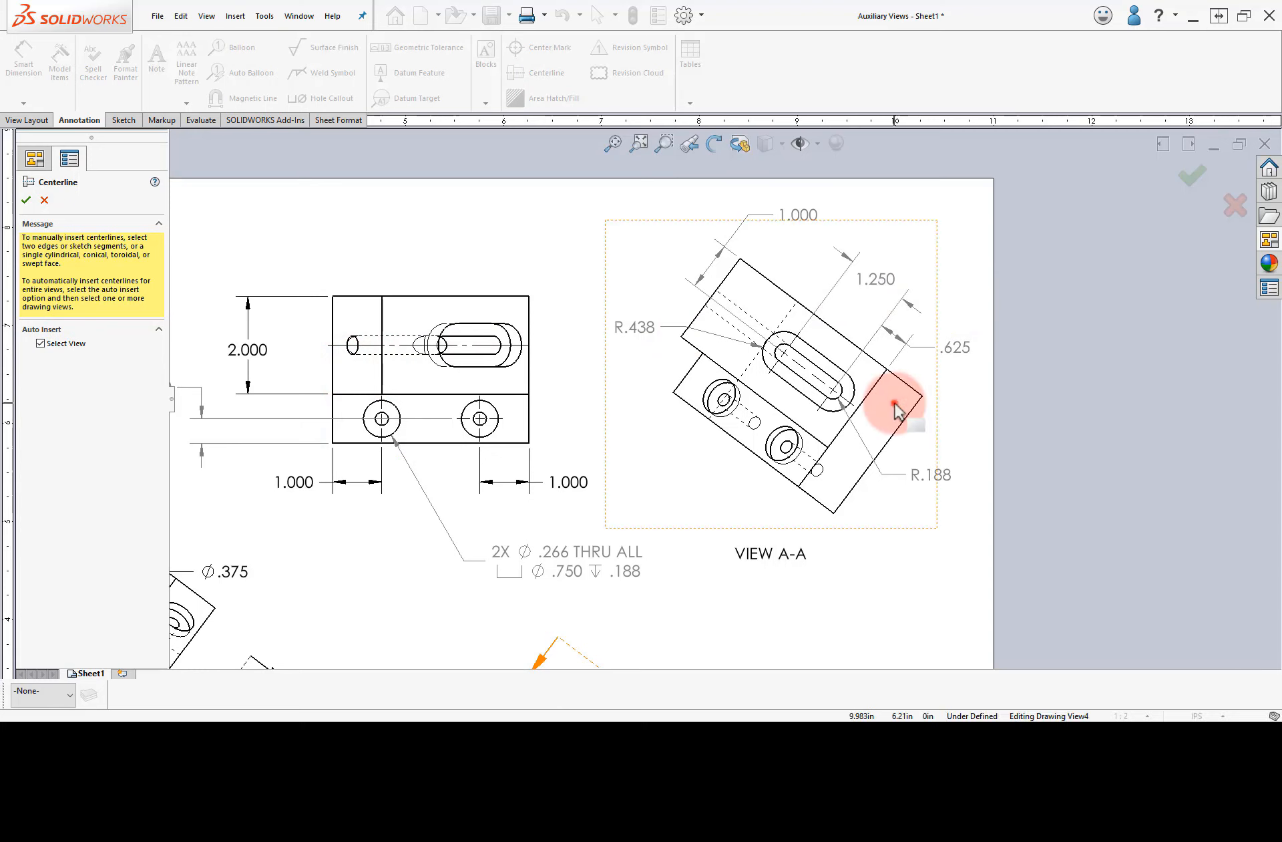
{"action": "mouse_move", "coordinate": [849, 581]}
{"action": "middle_mouse_down"}
{"action": "mouse_move", "coordinate": [896, 420]}
{"action": "mouse_move", "coordinate": [928, 215]}
{"action": "middle_mouse_up"}
{"action": "left_click", "coordinate": [876, 366]}
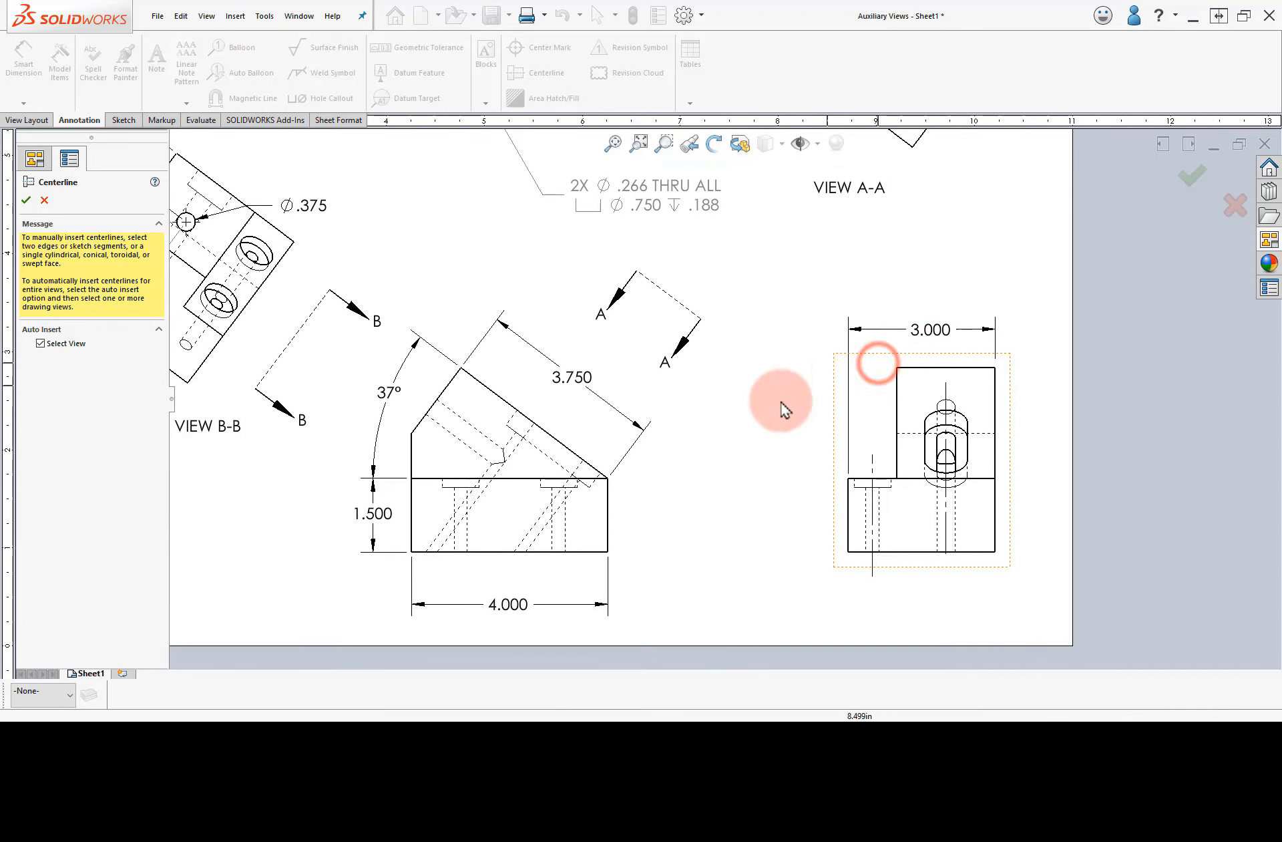
{"action": "left_click", "coordinate": [556, 408]}
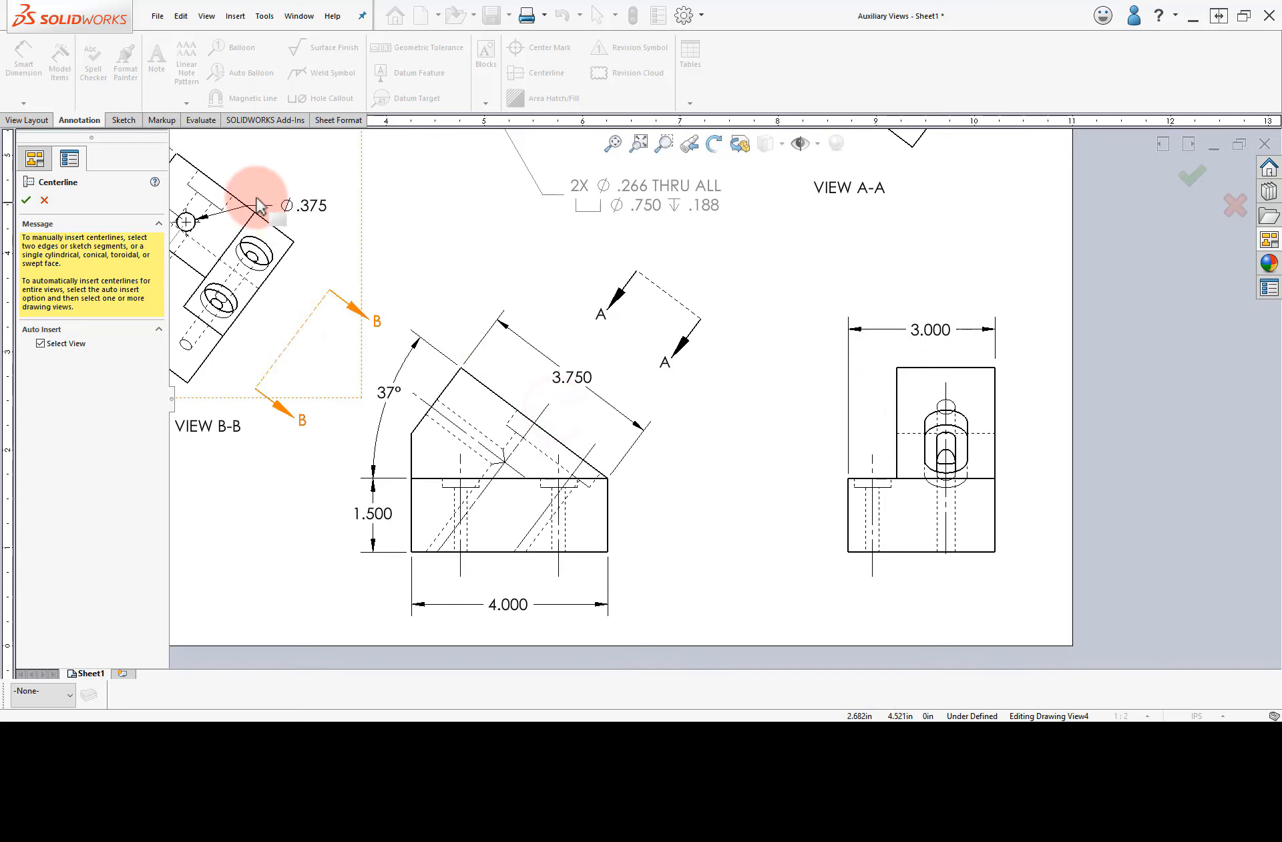
{"action": "left_click", "coordinate": [253, 188]}
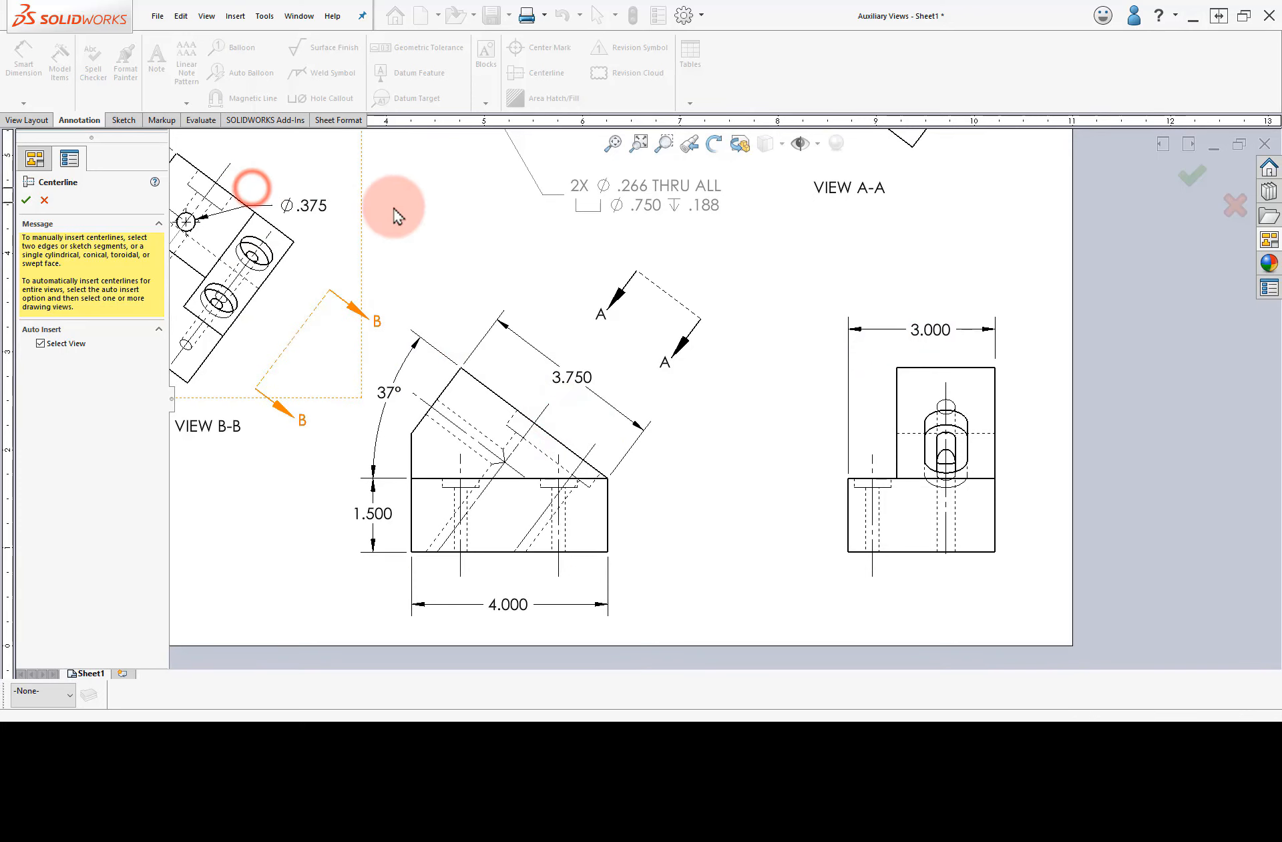
{"action": "left_click", "coordinate": [1180, 182]}
Create a new drawing layer with the default name and settings.
{"action": "left_click", "coordinate": [613, 143]}
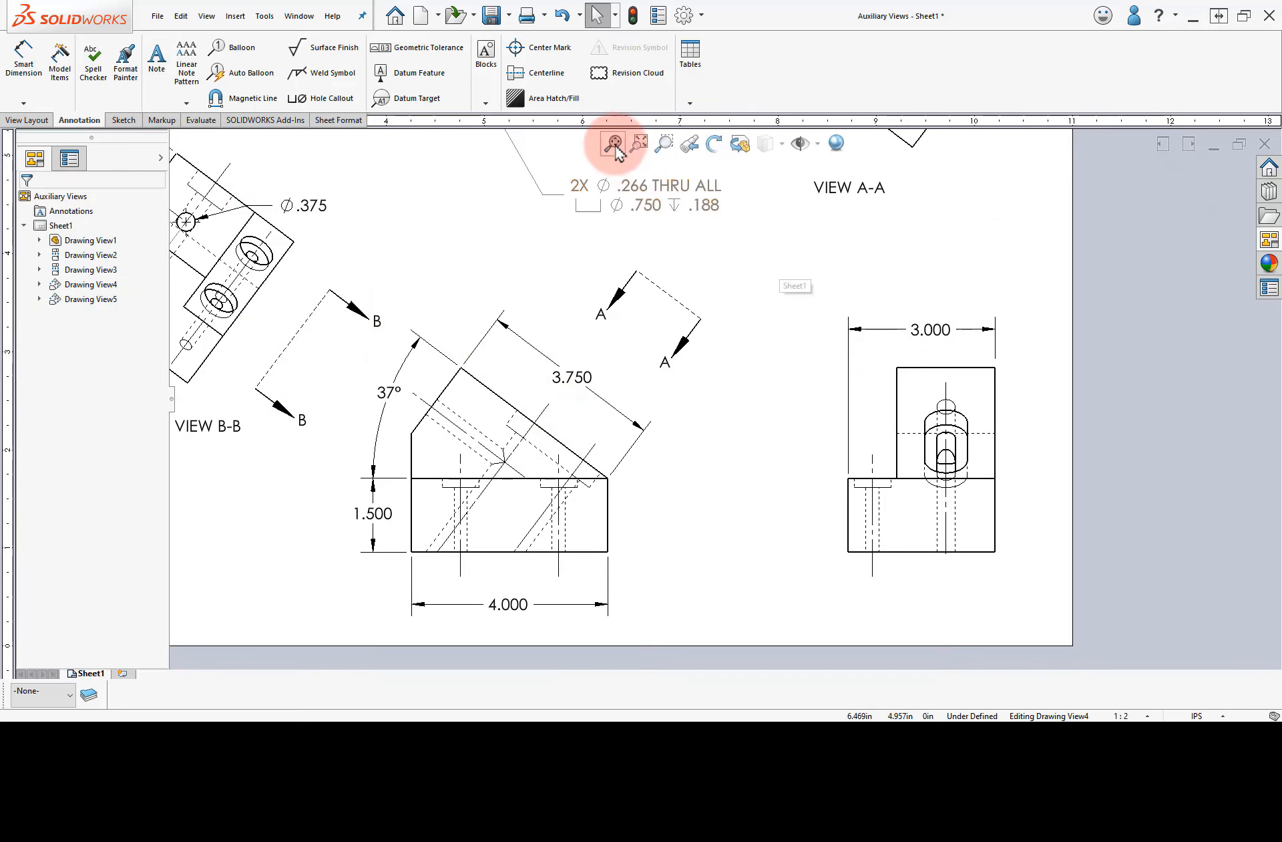
{"action": "left_click", "coordinate": [89, 694]}
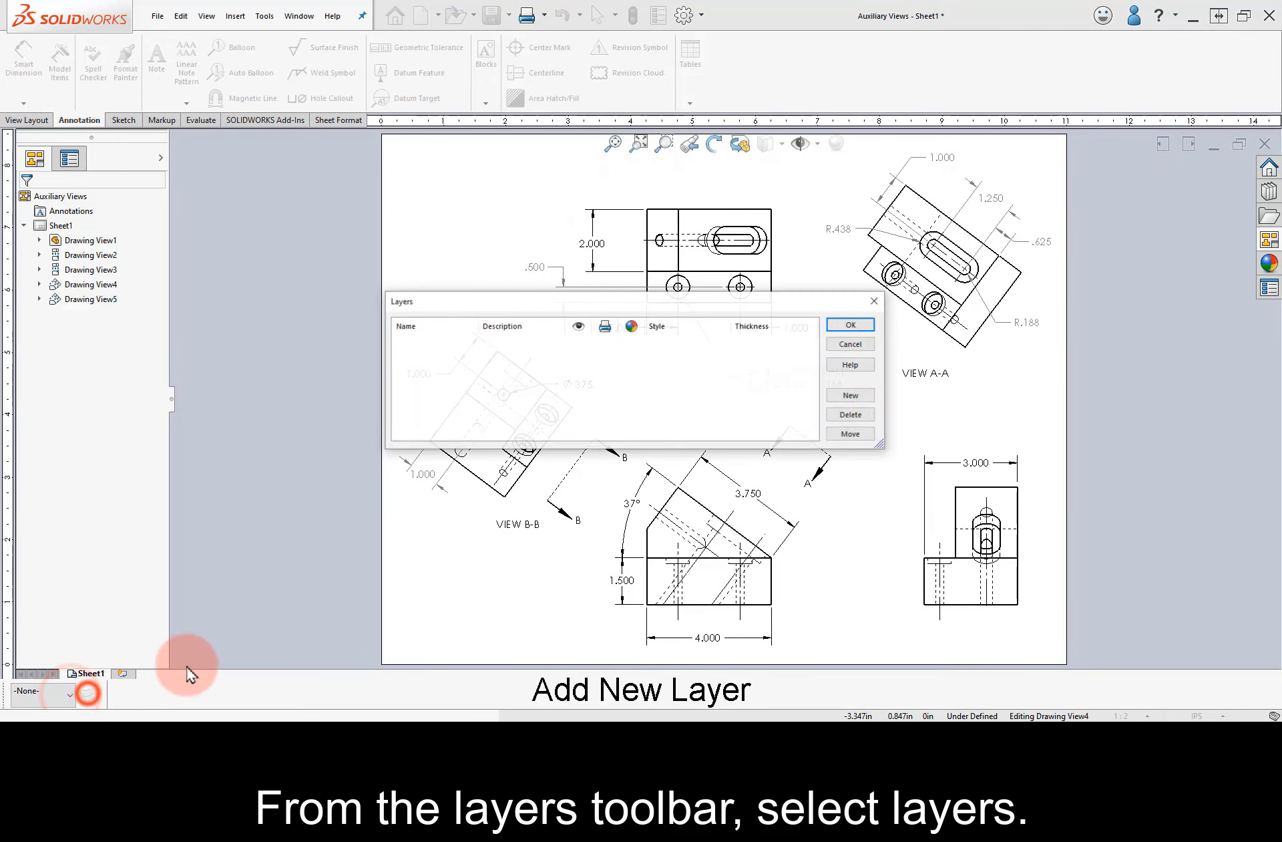
{"action": "left_click", "coordinate": [853, 396]}
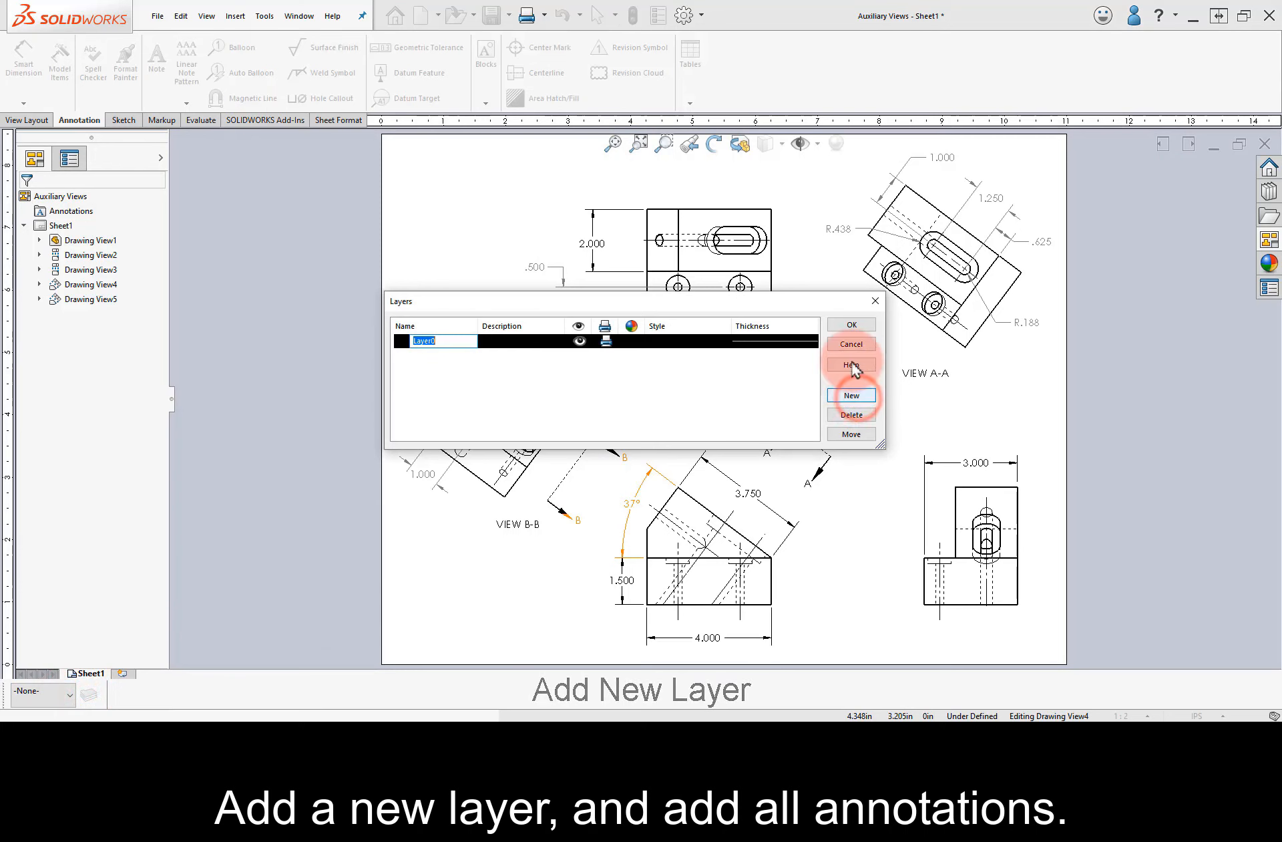
{"action": "left_click", "coordinate": [852, 325]}
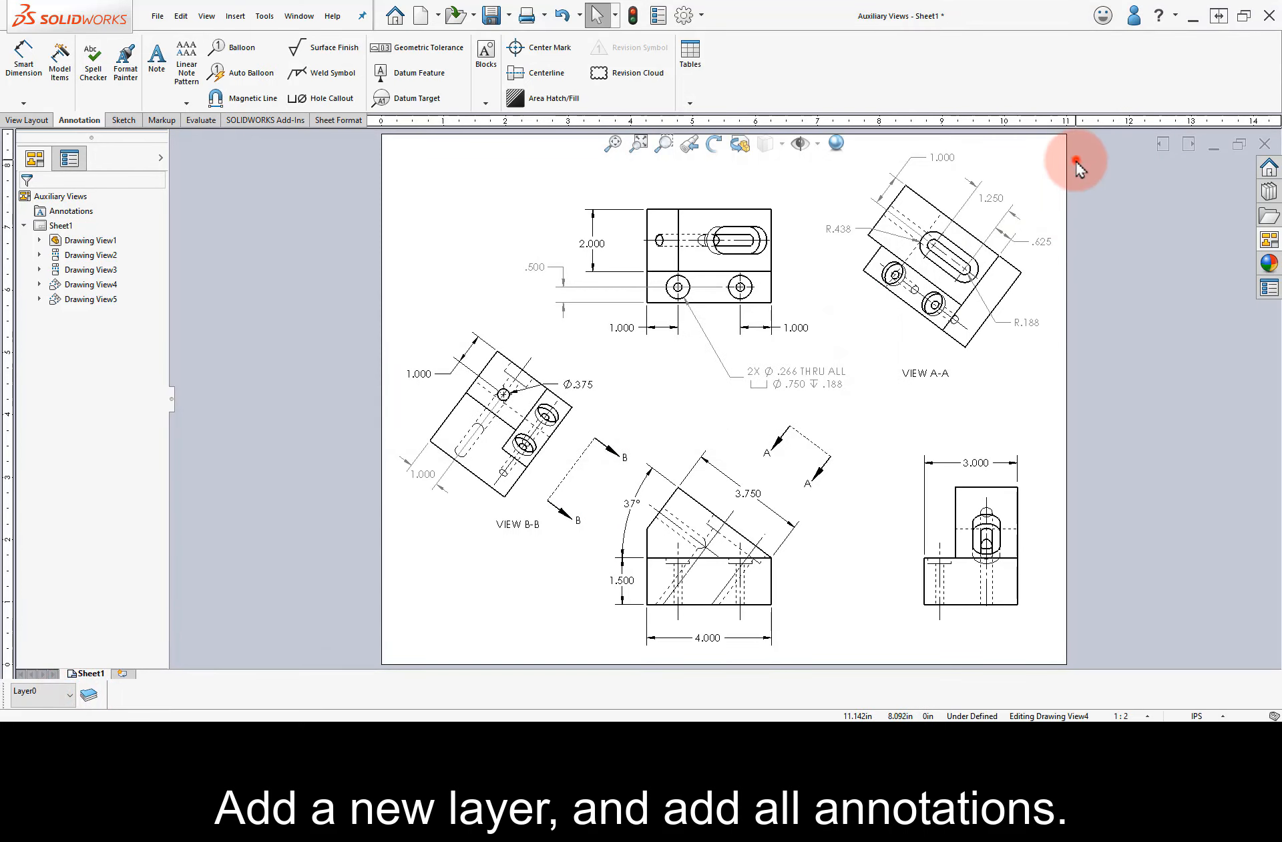
Assign View A-A's annotations, the counterbore hole callout, the .500 dimension and View B-B's added 1.000 dimension to Layer0.
{"action": "left_click_drag", "start_coordinate": [1076, 160], "coordinate": [832, 323]}
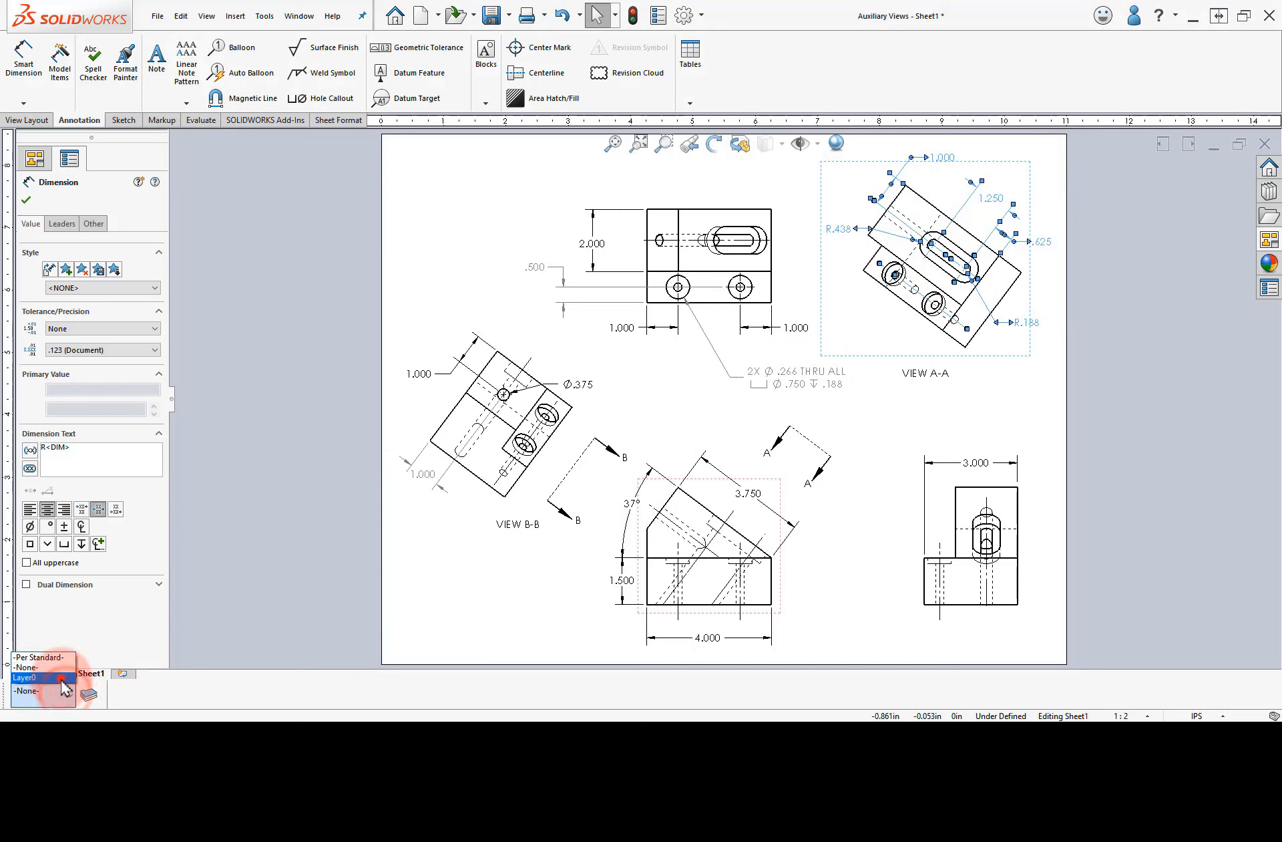
{"action": "left_click", "coordinate": [62, 678]}
{"action": "left_click", "coordinate": [776, 386]}
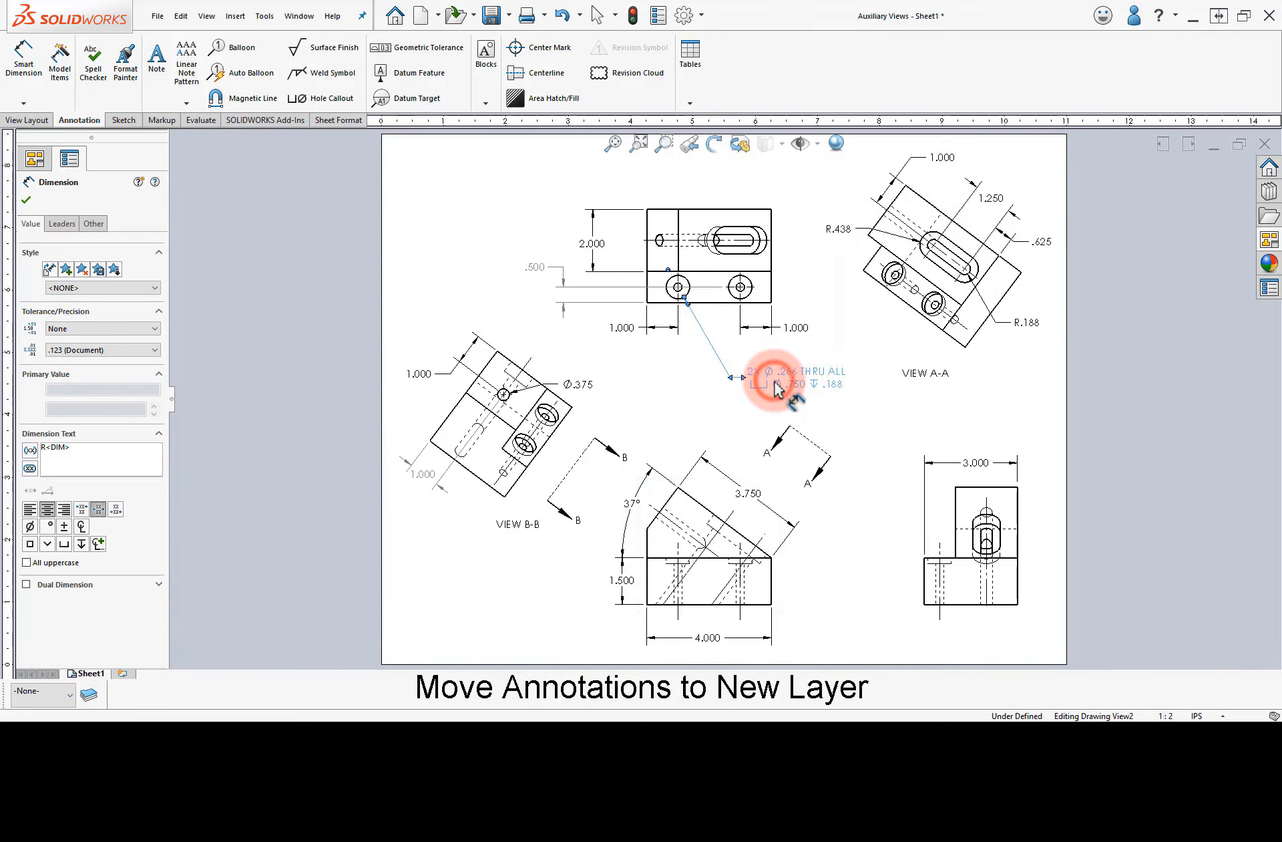
{"action": "left_click", "coordinate": [543, 267], "text": "ctrl"}
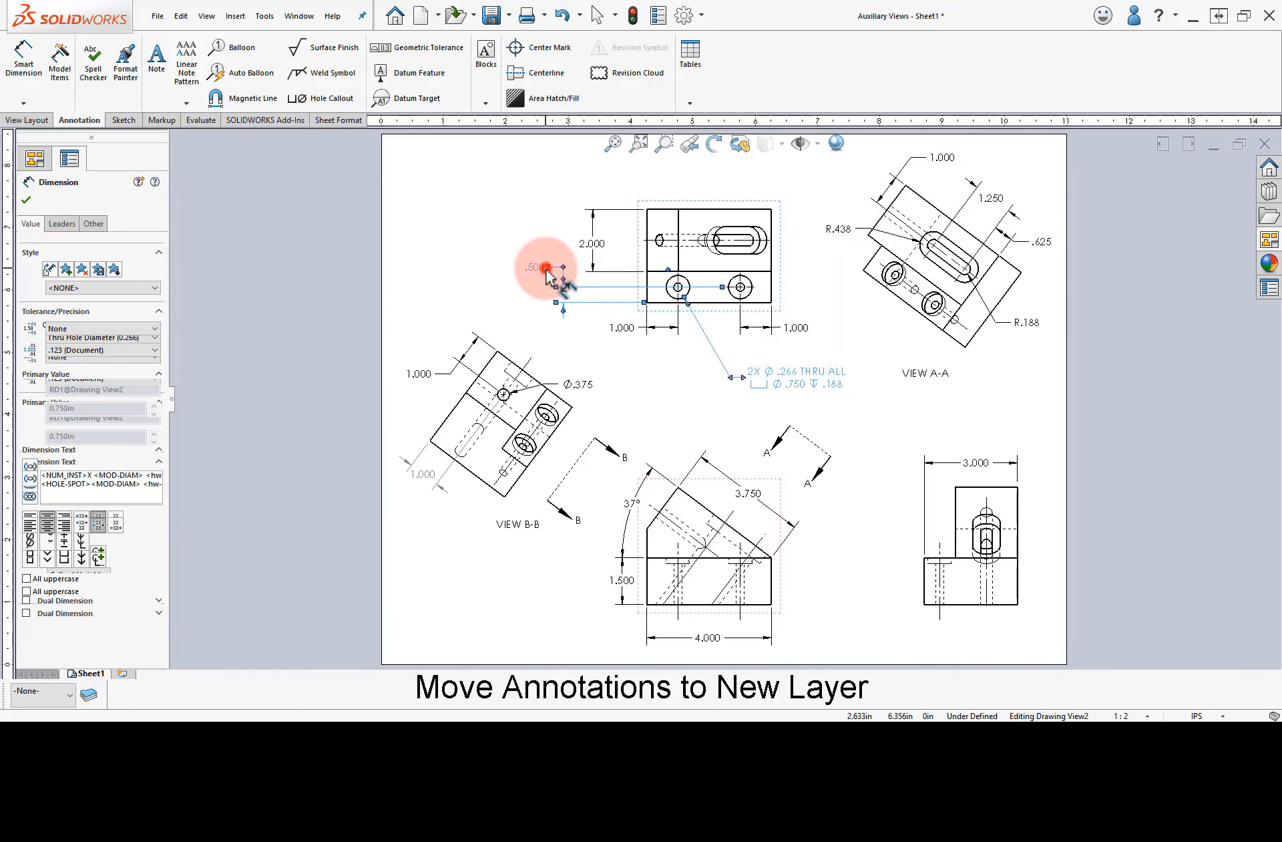
{"action": "left_click", "coordinate": [426, 471], "text": "ctrl"}
{"action": "left_click", "coordinate": [66, 695]}
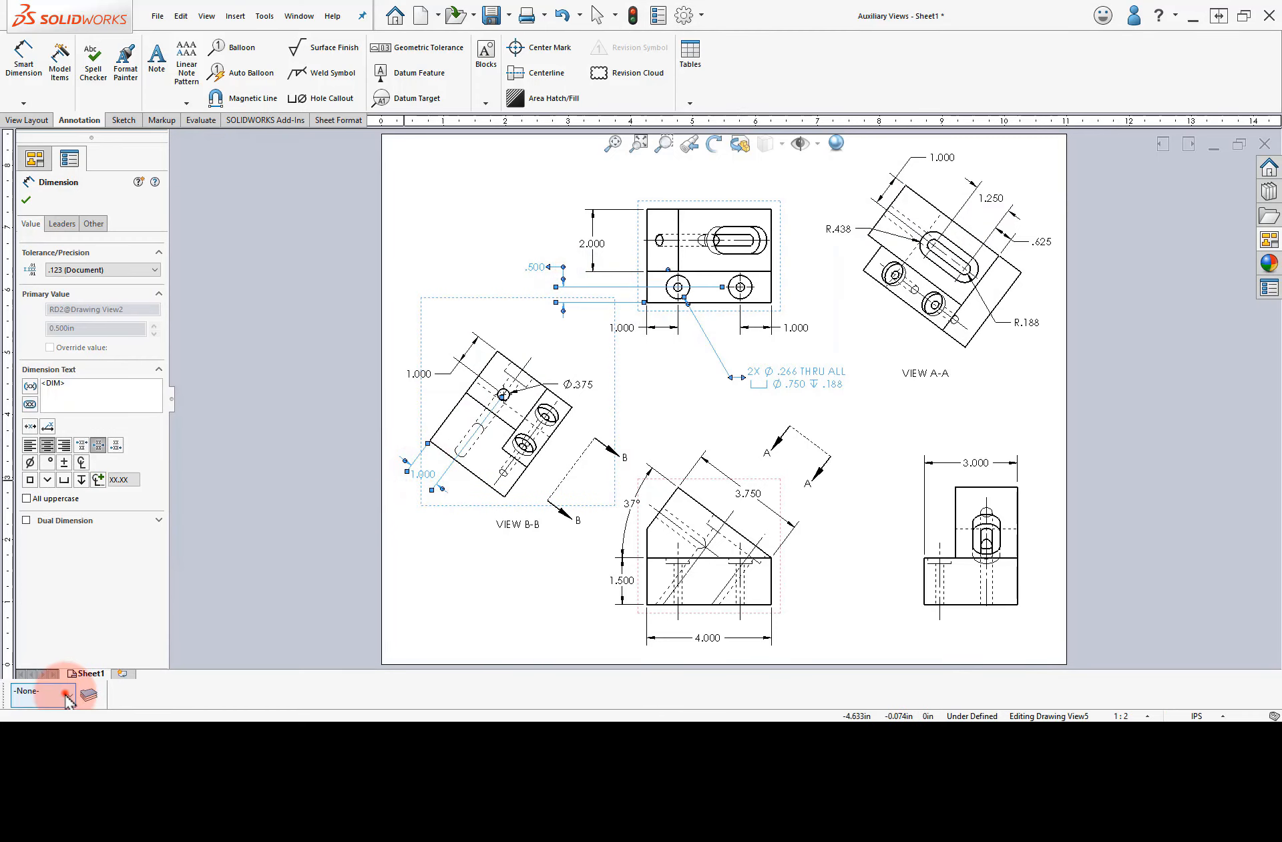
{"action": "left_click", "coordinate": [263, 543]}
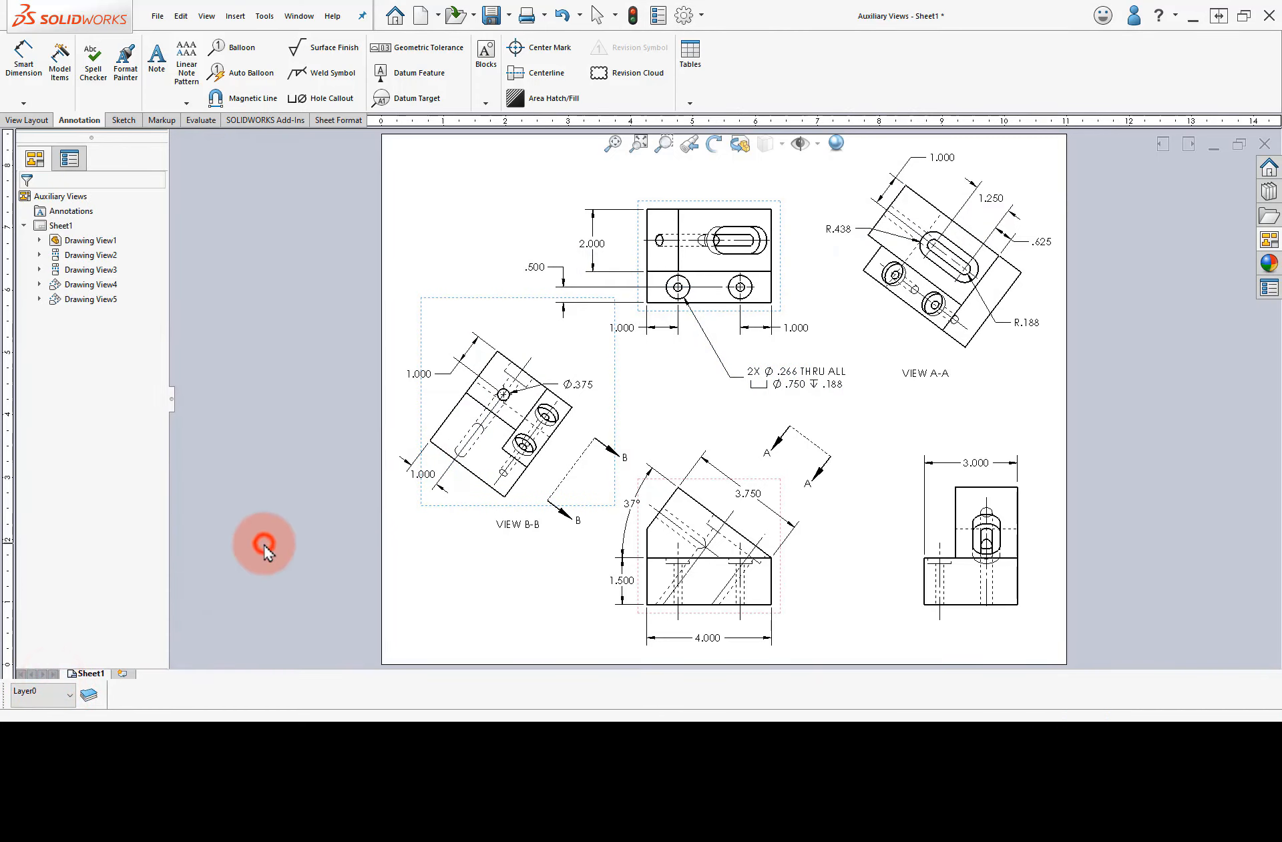